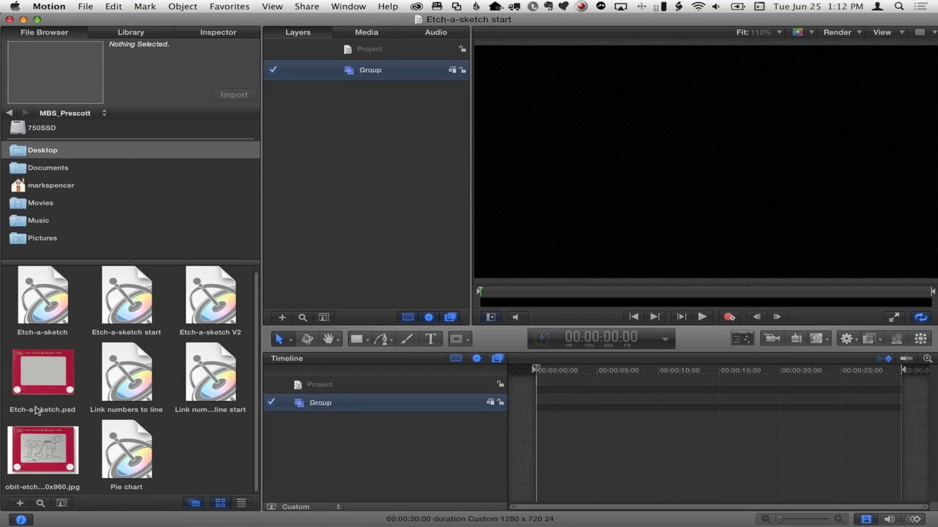
# Import Etch-a-sketch.psd into the existing group with all of its layers kept separate
pyautogui.moveTo(31, 377)
pyautogui.mouseDown()
pyautogui.moveTo(425, 164)
pyautogui.moveTo(450, 90)
pyautogui.moveTo(307, 66)
pyautogui.moveTo(391, 68)
pyautogui.mouseUp()
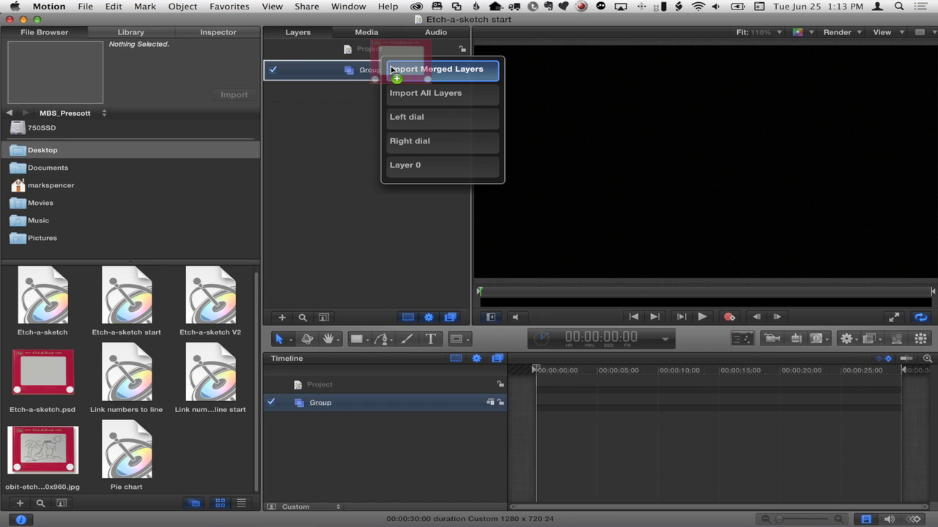
pyautogui.moveTo(391, 69)
pyautogui.mouseDown()
pyautogui.moveTo(424, 92)
pyautogui.moveTo(423, 170)
pyautogui.moveTo(434, 95)
pyautogui.mouseUp()
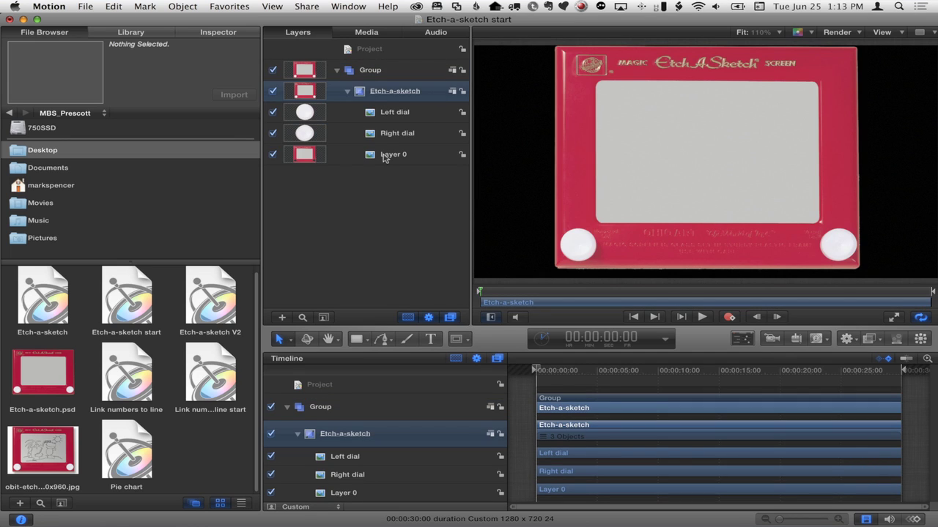
# Try rotating the left dial and the right dial about their centres, undoing each rotation
pyautogui.click(389, 114)
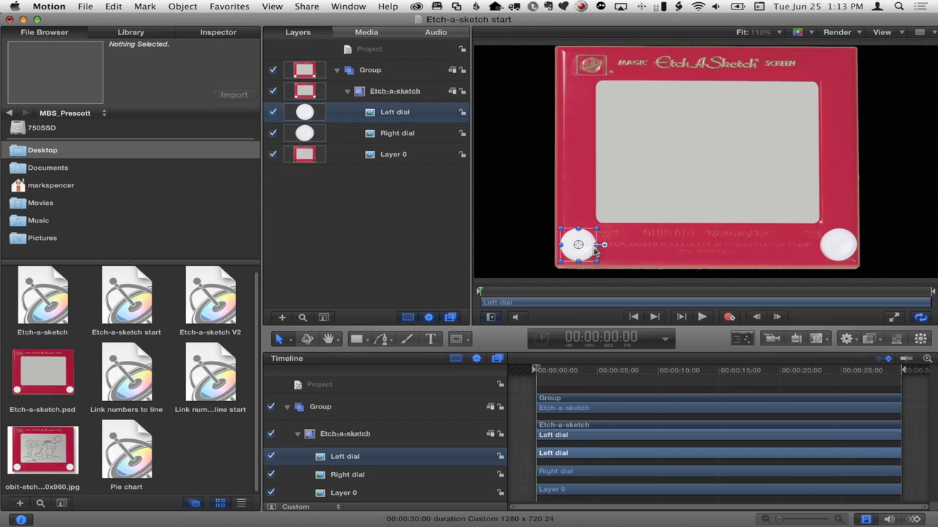
pyautogui.moveTo(603, 246); pyautogui.dragTo(634, 230)
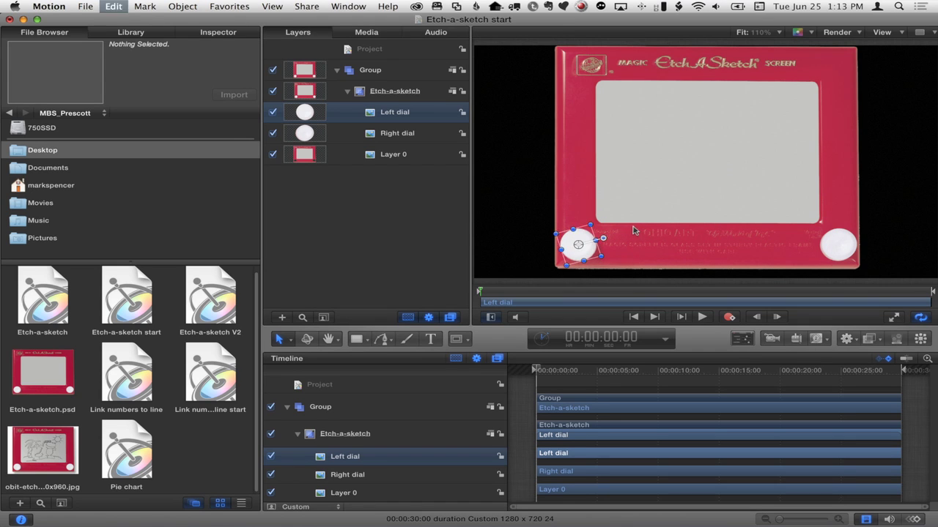
pyautogui.click(386, 136)
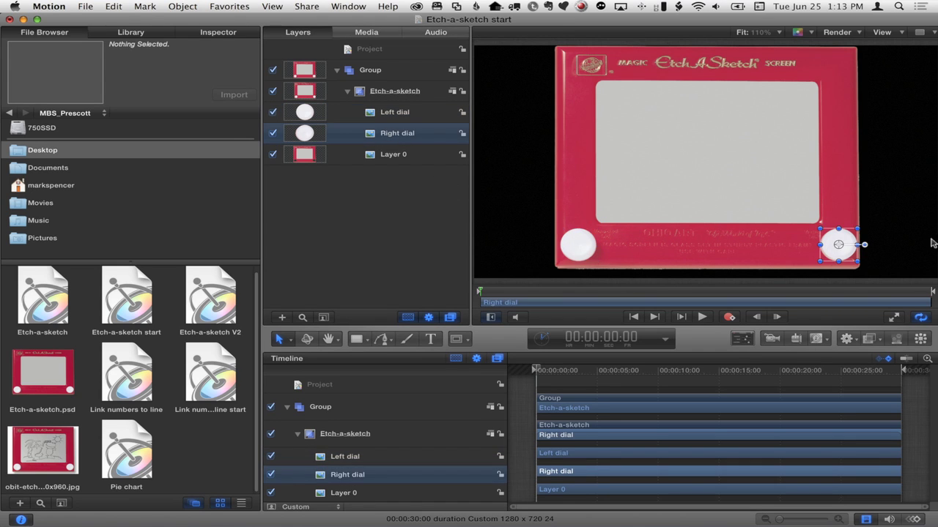
pyautogui.moveTo(865, 249)
pyautogui.mouseDown()
pyautogui.moveTo(881, 238)
pyautogui.moveTo(879, 251)
pyautogui.mouseUp()
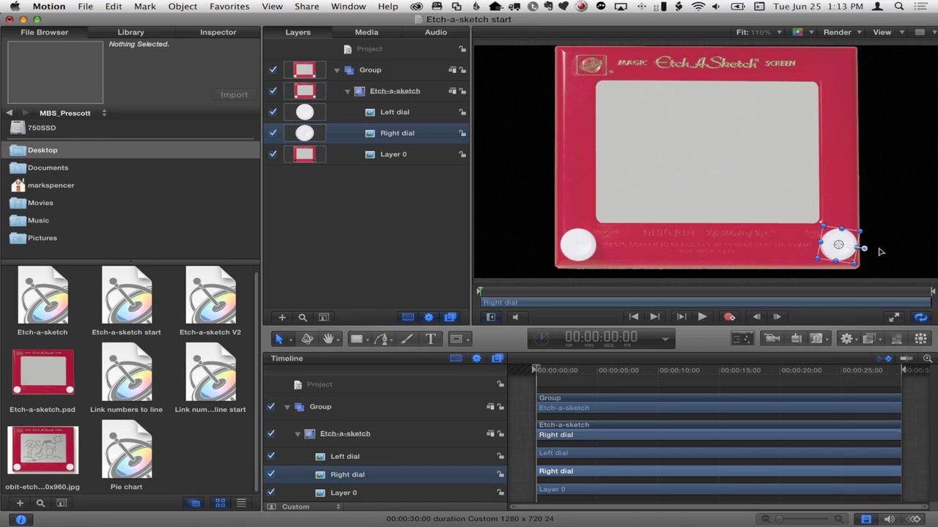
pyautogui.press('super+z')
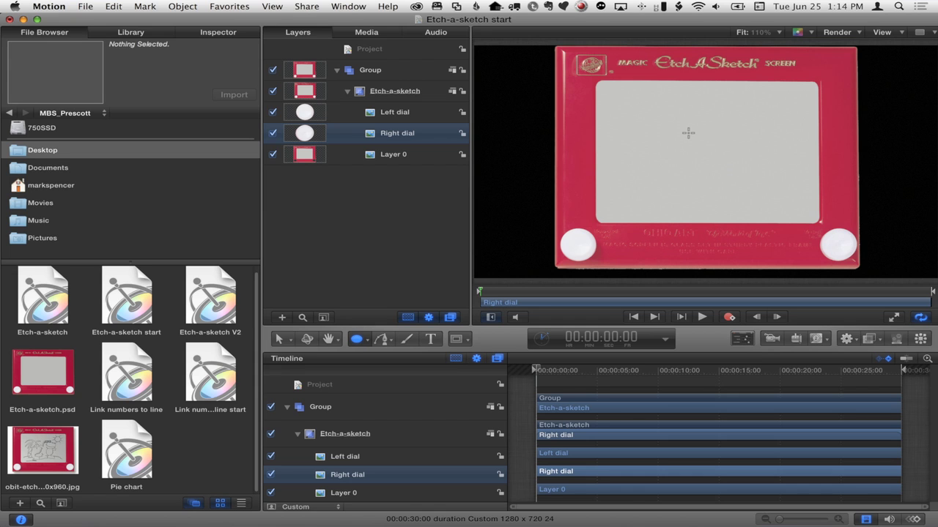
# Draw a small circle near the middle of the toy's screen area and fill it with dark grey
pyautogui.click(695, 140)
pyautogui.moveTo(694, 140); pyautogui.dragTo(695, 140)
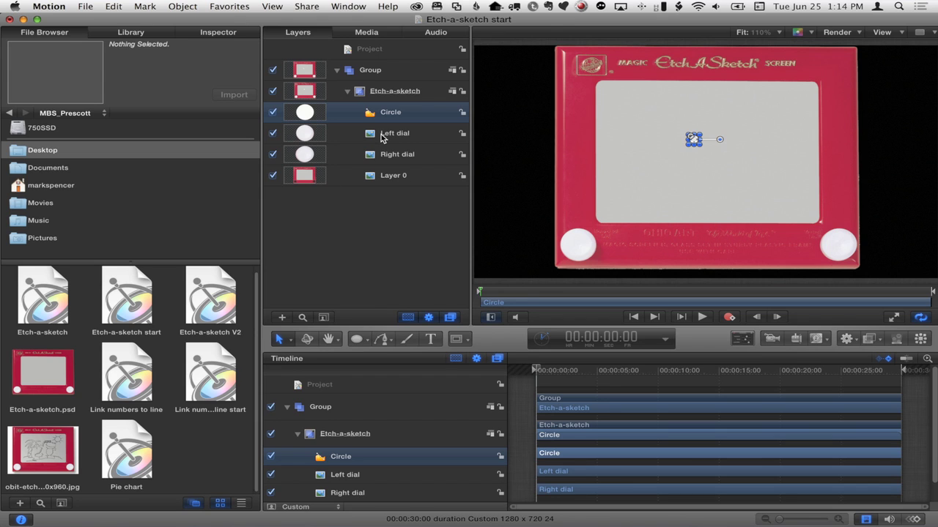
pyautogui.press('F7')
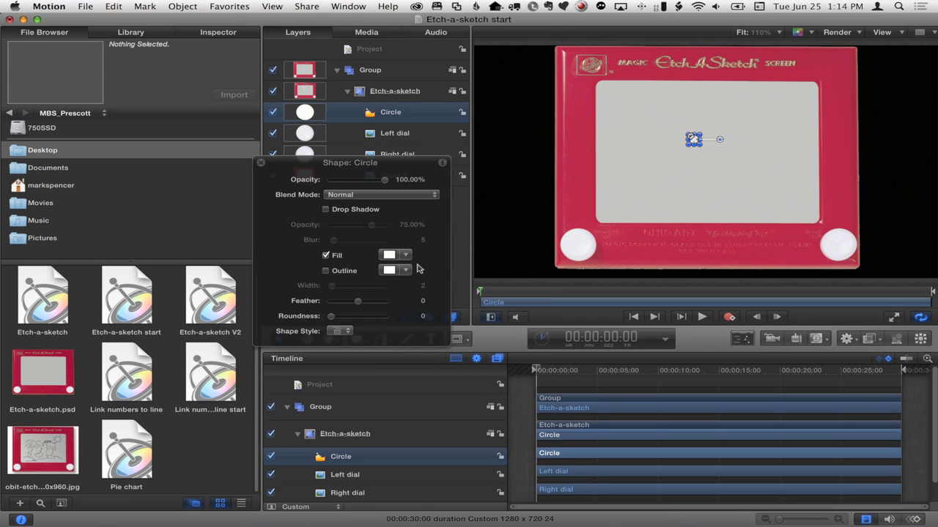
pyautogui.moveTo(407, 256); pyautogui.dragTo(473, 374)
pyautogui.moveTo(296, 162); pyautogui.dragTo(372, 221)
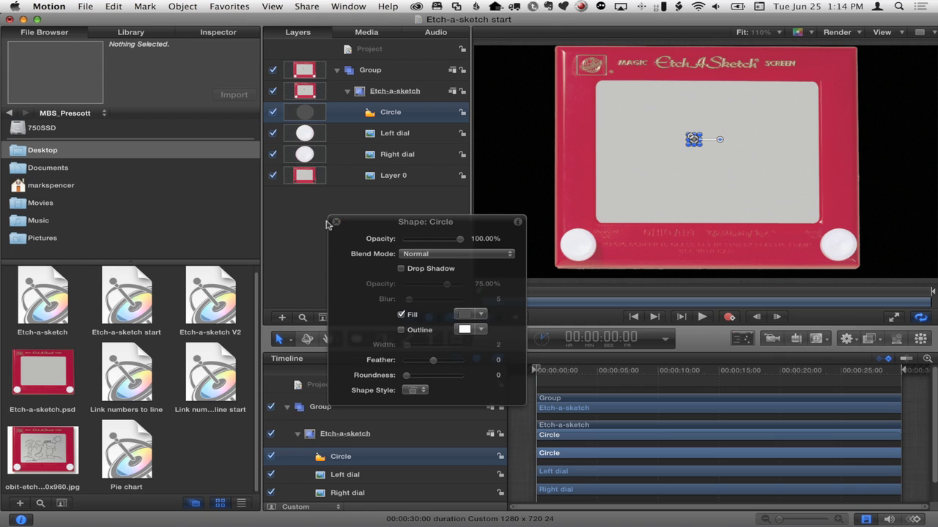
pyautogui.click(337, 222)
# Create a particle emitter from the circle and play the project to preview the particles
pyautogui.press('e')
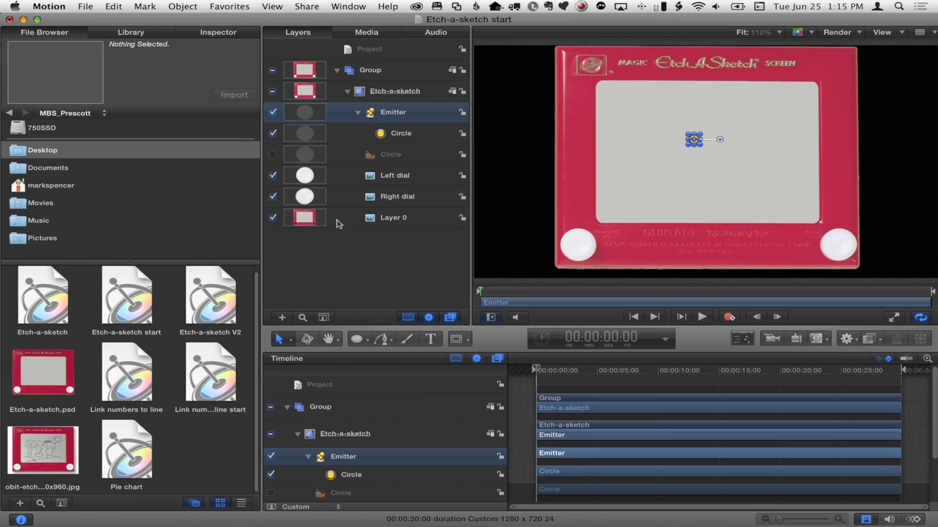
pyautogui.click(701, 316)
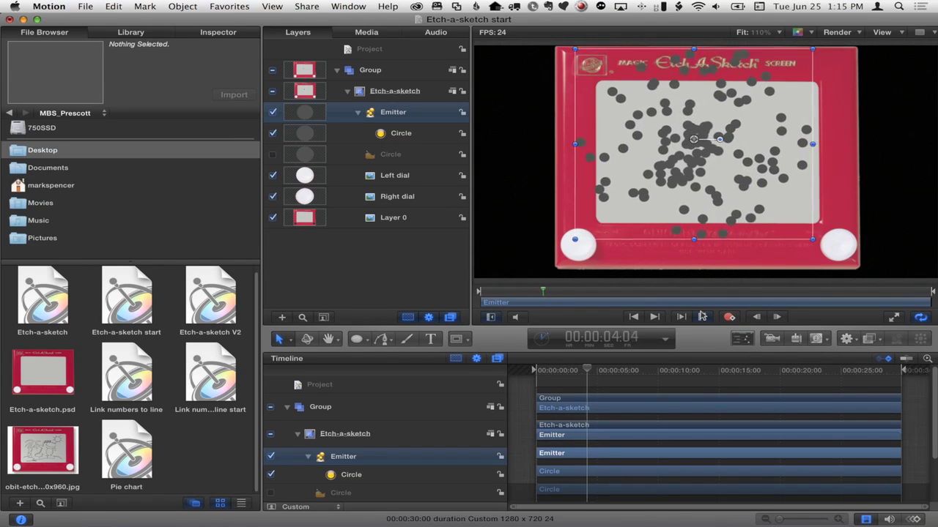
pyautogui.press('space')
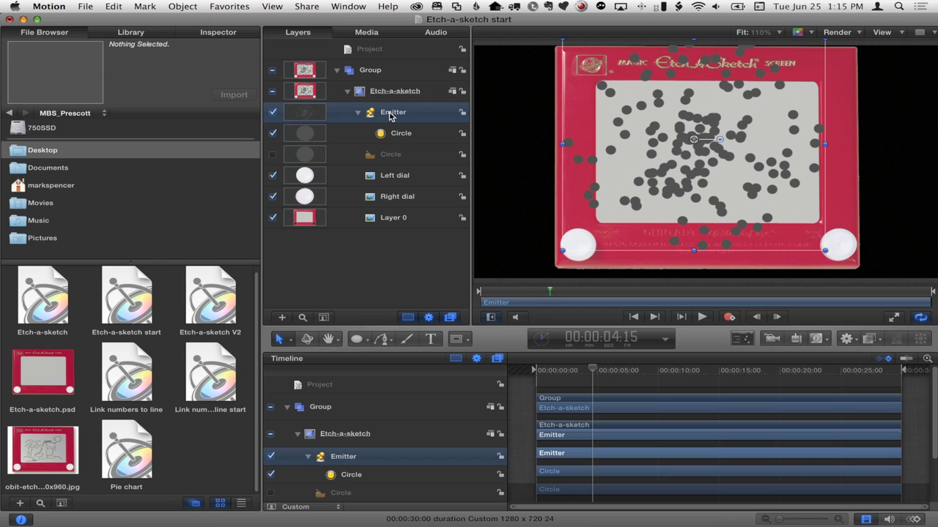
# Place the emitter in its own group and mask that group with a rectangle fitted to the toy's grey screen area
pyautogui.press('super+shift+g')
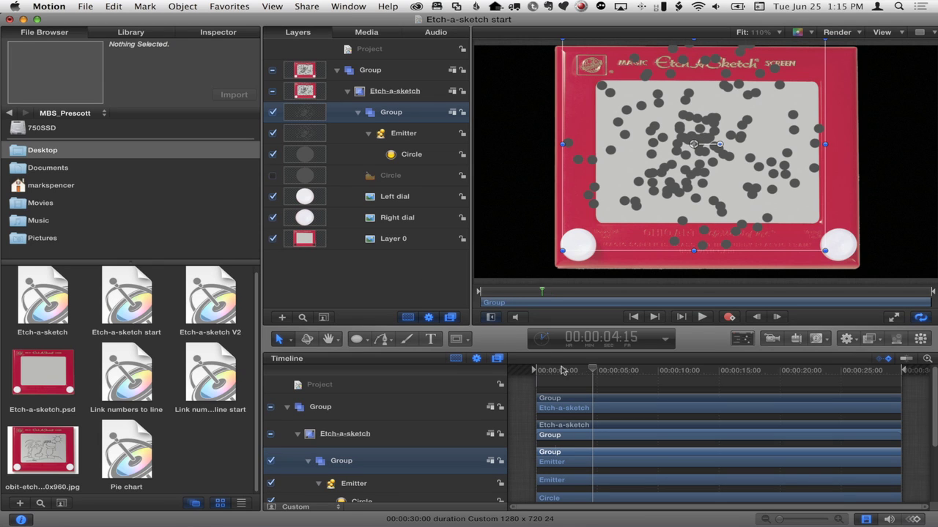
pyautogui.press('Home')
pyautogui.click(359, 339)
pyautogui.click(373, 379)
pyautogui.click(458, 342)
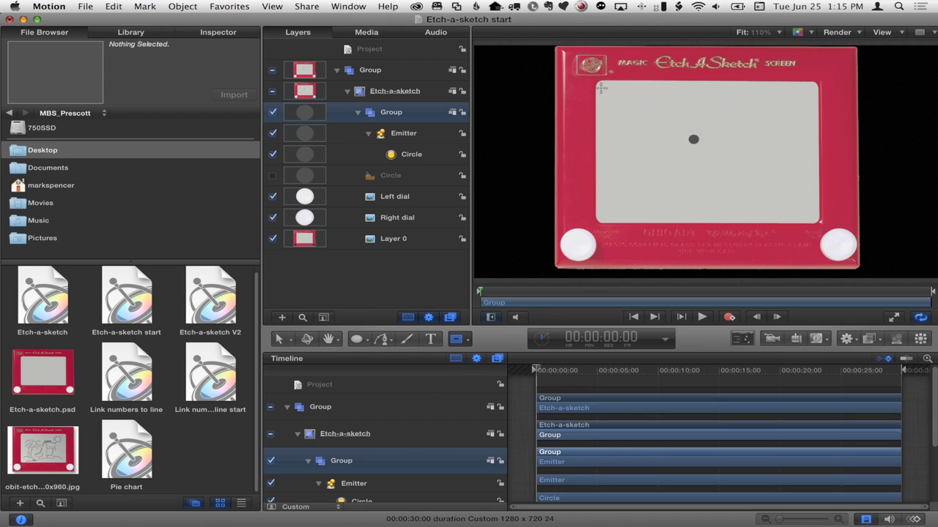
pyautogui.moveTo(684, 144); pyautogui.dragTo(817, 222)
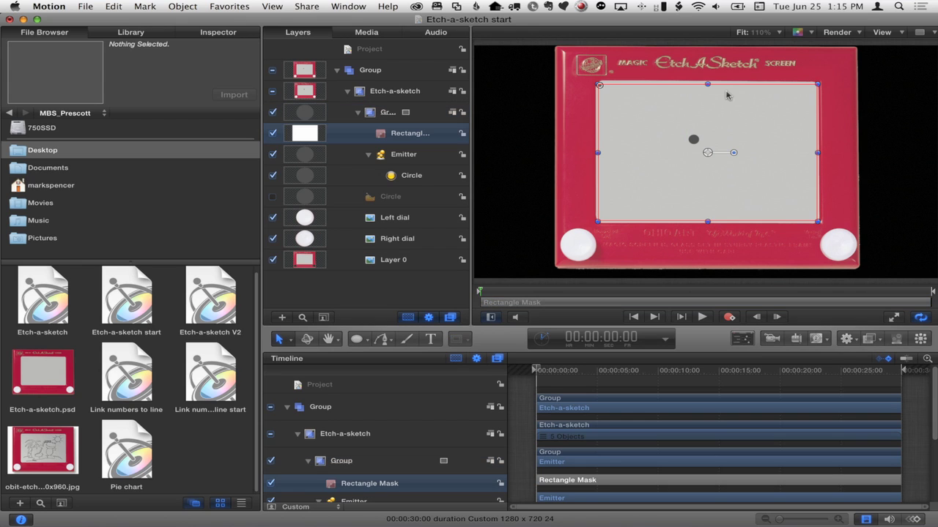
pyautogui.moveTo(704, 86); pyautogui.dragTo(704, 83)
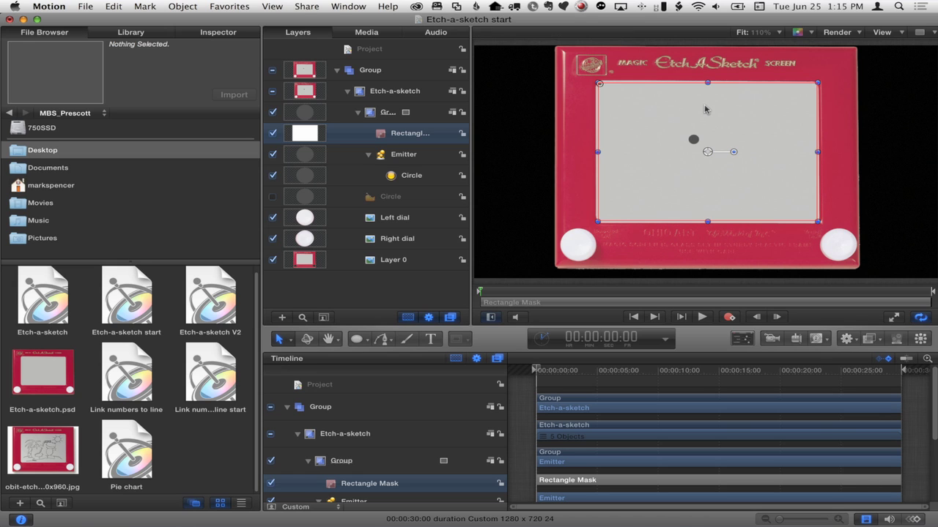
pyautogui.moveTo(511, 296); pyautogui.dragTo(569, 297)
# Set the emitter's particle speed to 0 and life to 30
pyautogui.click(384, 154)
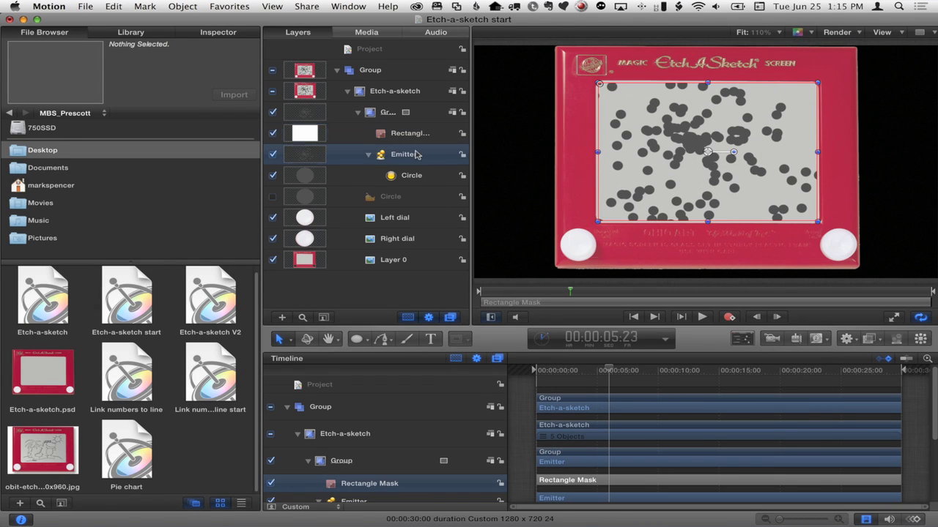
pyautogui.click(207, 31)
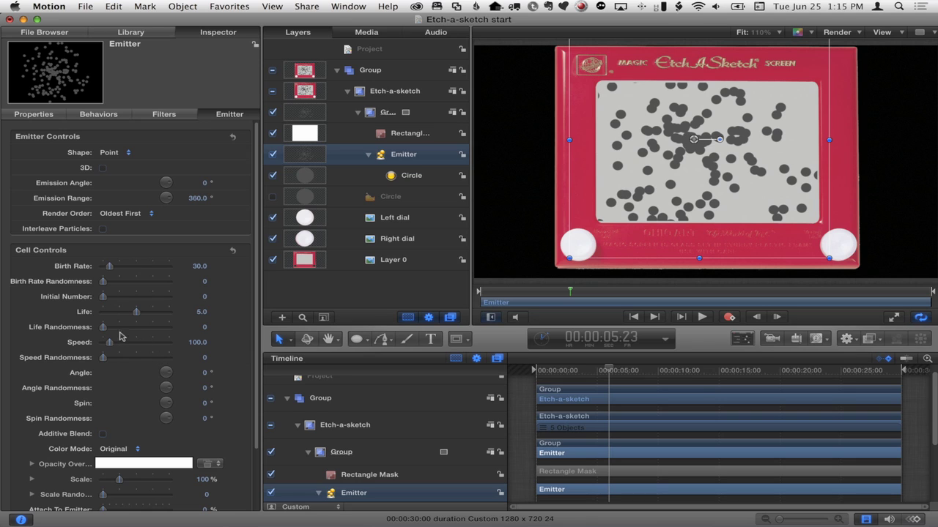
pyautogui.moveTo(108, 342); pyautogui.dragTo(65, 342)
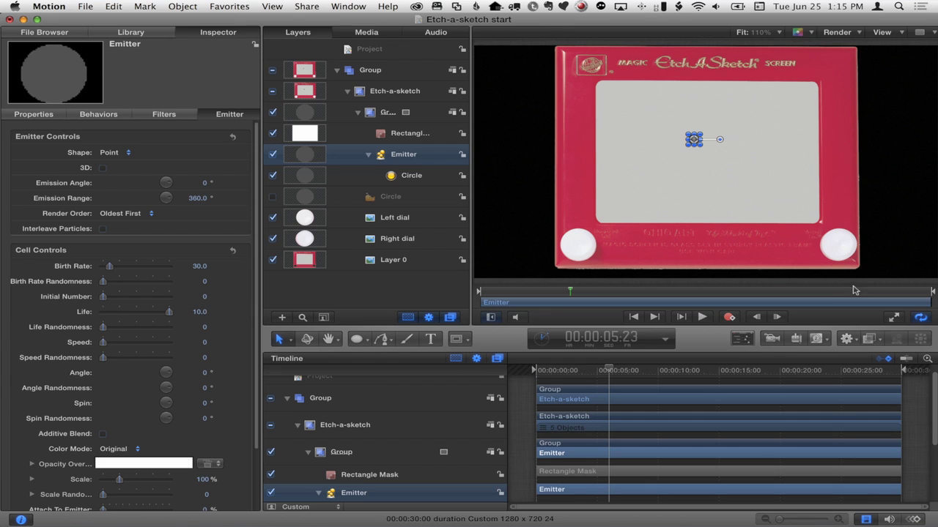
pyautogui.moveTo(831, 292); pyautogui.dragTo(647, 292)
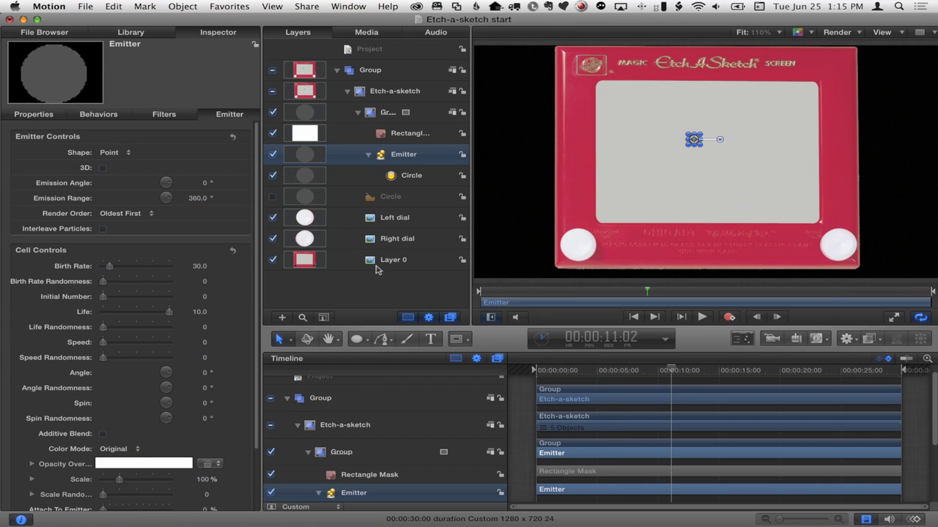
pyautogui.doubleClick(200, 313)
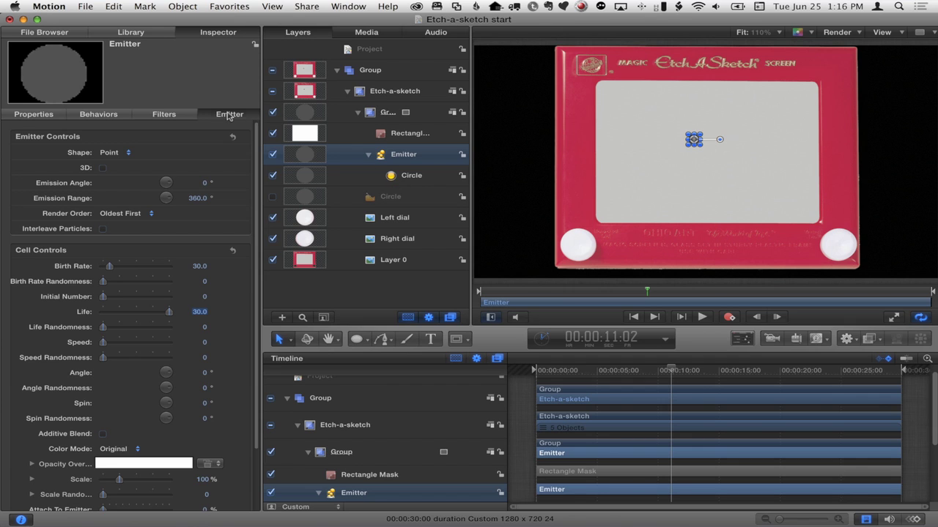
# Reset the transform parameters of the emitter and of the original circle shape
pyautogui.click(51, 115)
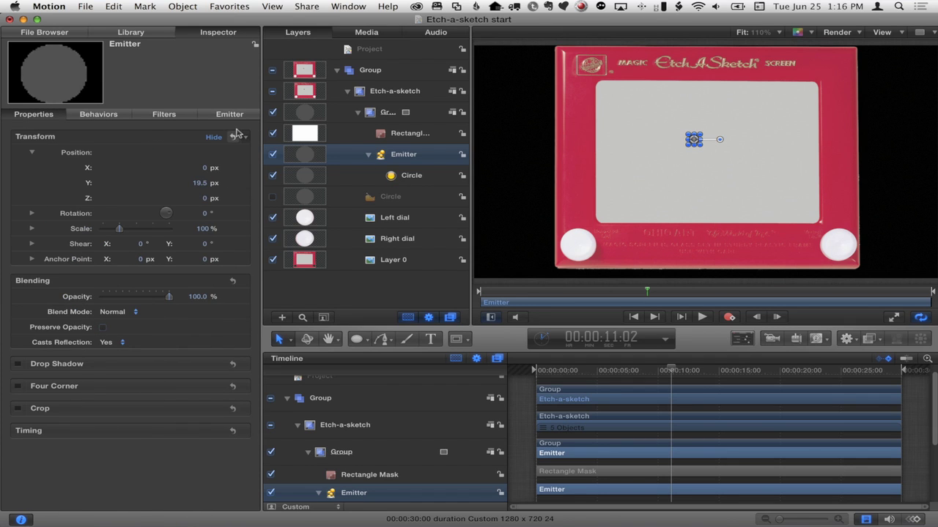
pyautogui.click(232, 136)
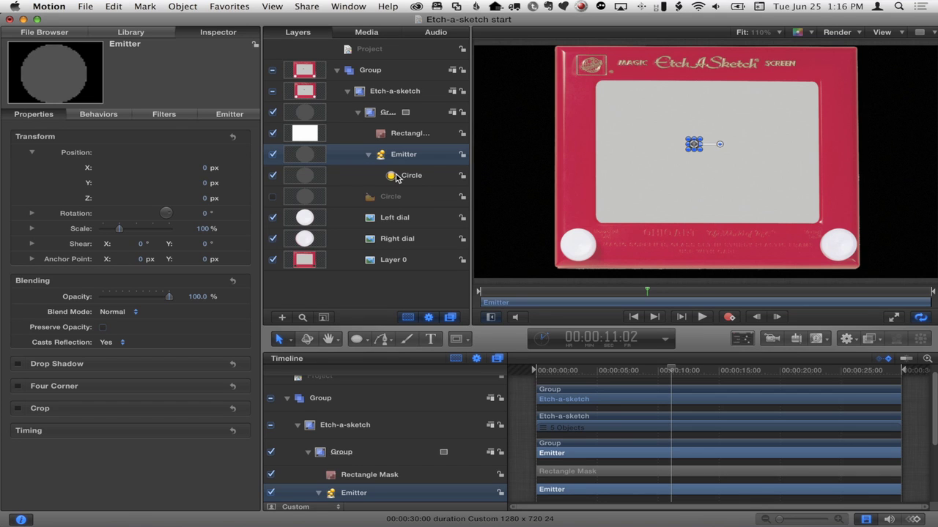
pyautogui.click(392, 198)
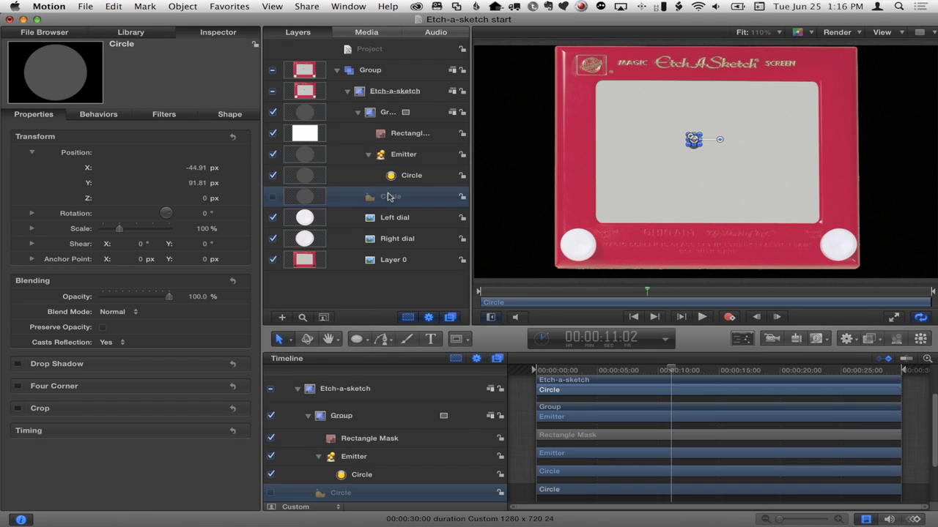
pyautogui.click(231, 138)
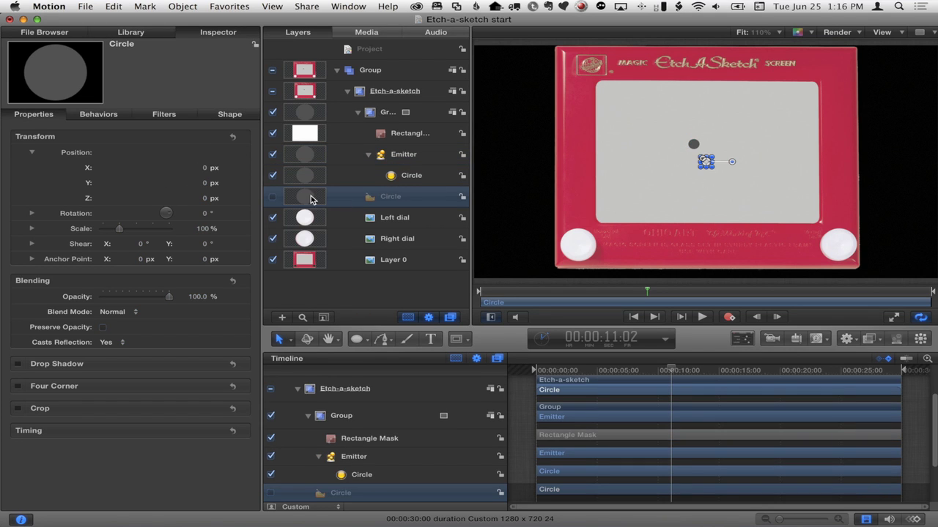
# Add a Link parameter behavior to the emitter's X position
pyautogui.click(391, 150)
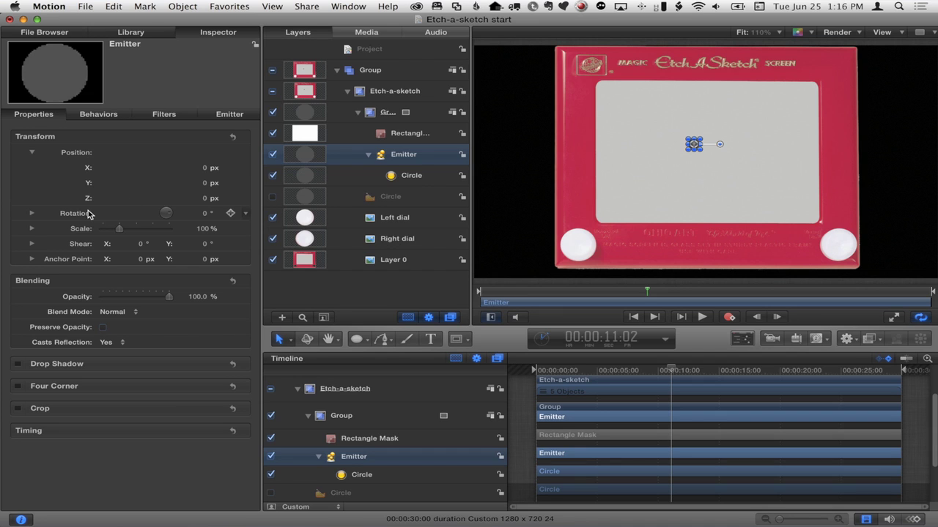
pyautogui.click(87, 171)
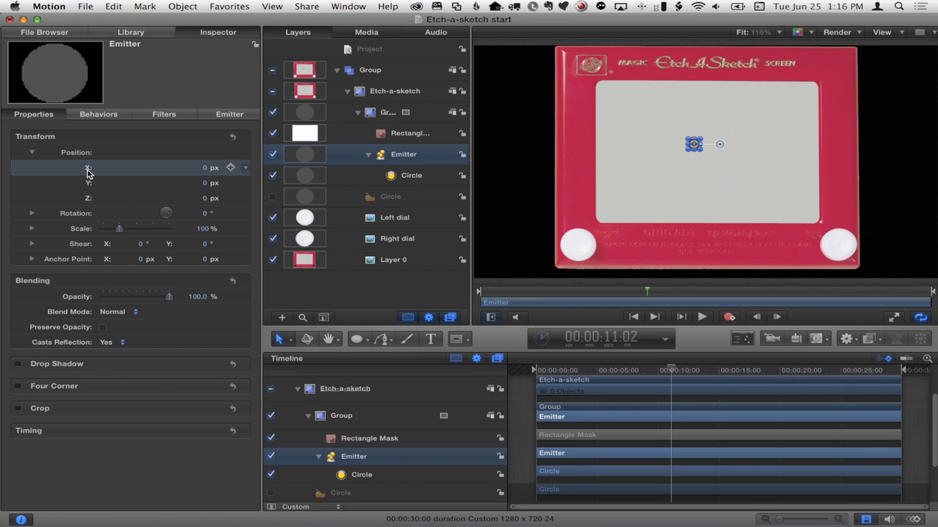
pyautogui.rightClick(87, 170)
pyautogui.moveTo(128, 219)
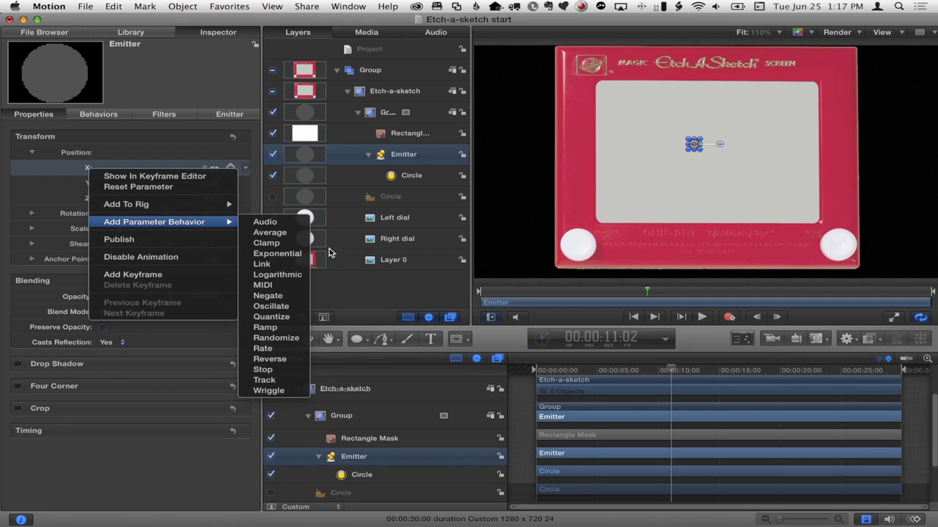
pyautogui.click(287, 262)
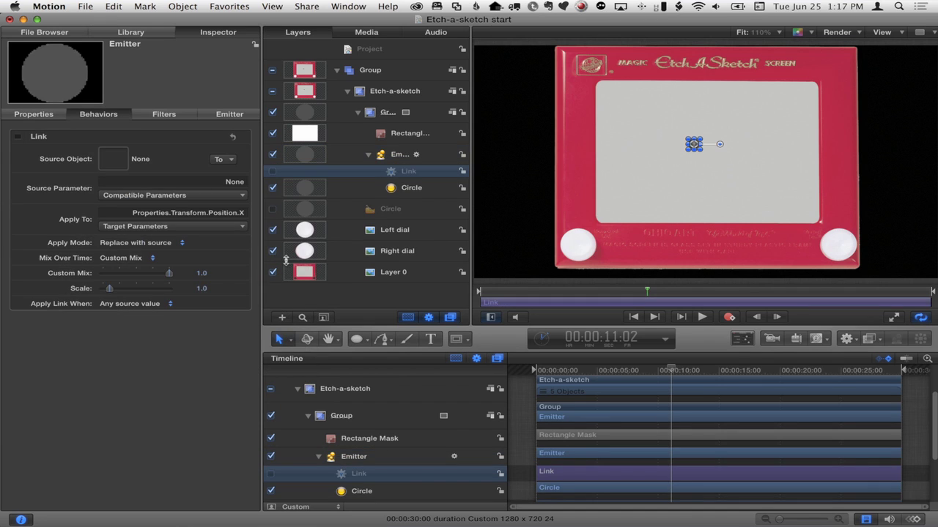
# Set the Link behavior's source object to the Left dial and its source parameter to Rotation Z
pyautogui.moveTo(371, 233); pyautogui.dragTo(113, 161)
pyautogui.click(194, 197)
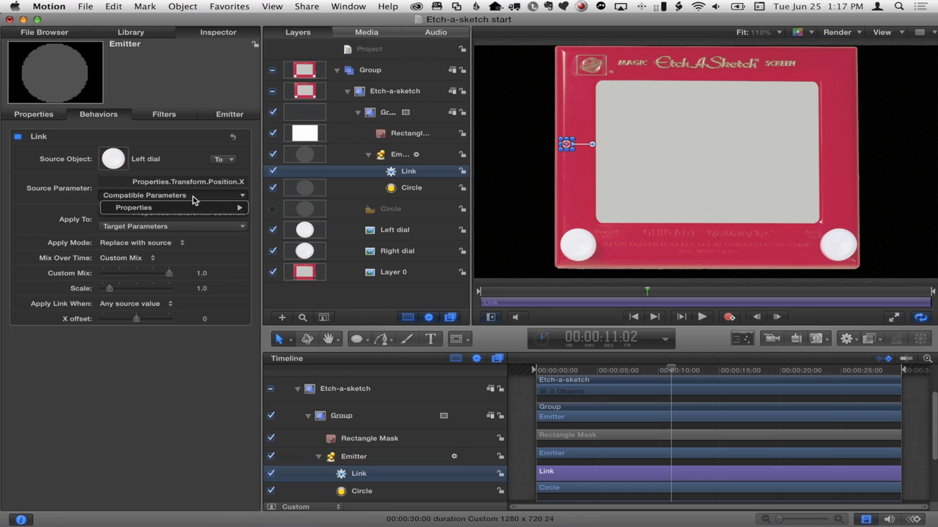
pyautogui.moveTo(194, 205)
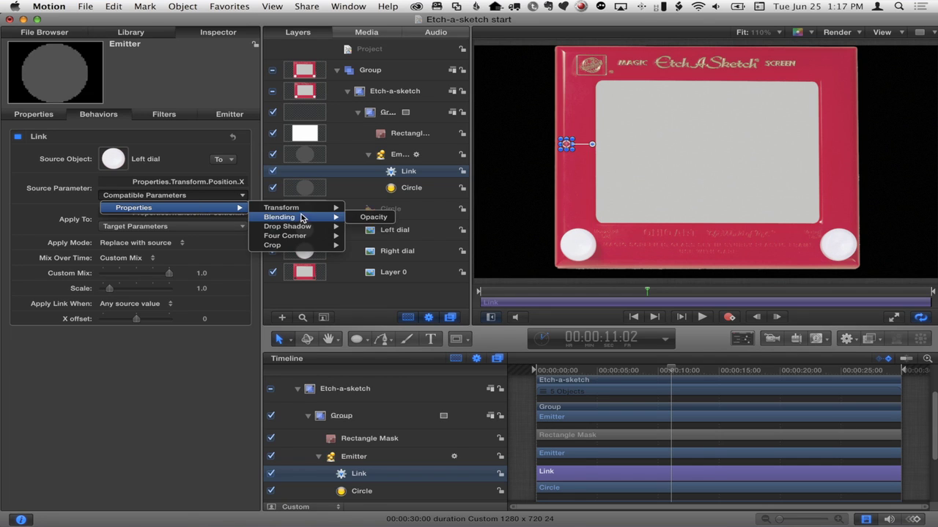
pyautogui.moveTo(307, 210)
pyautogui.moveTo(389, 214)
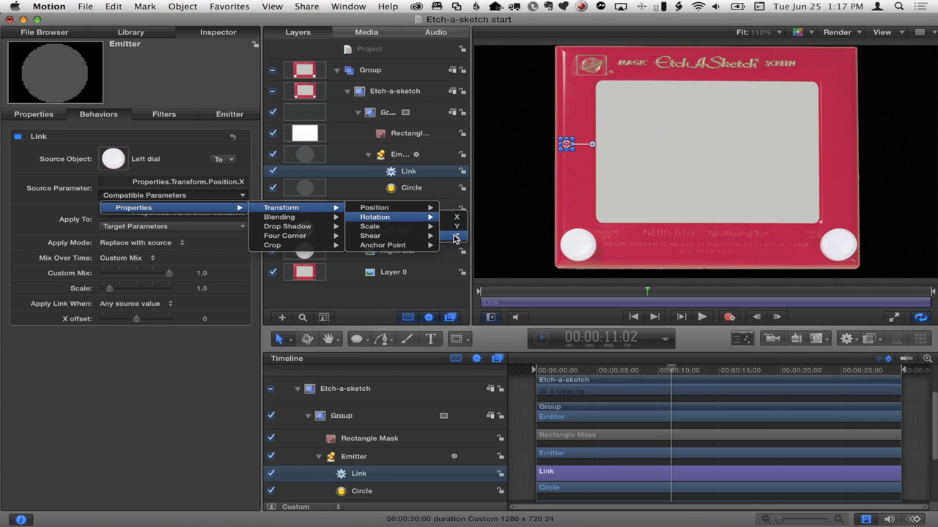
pyautogui.click(454, 236)
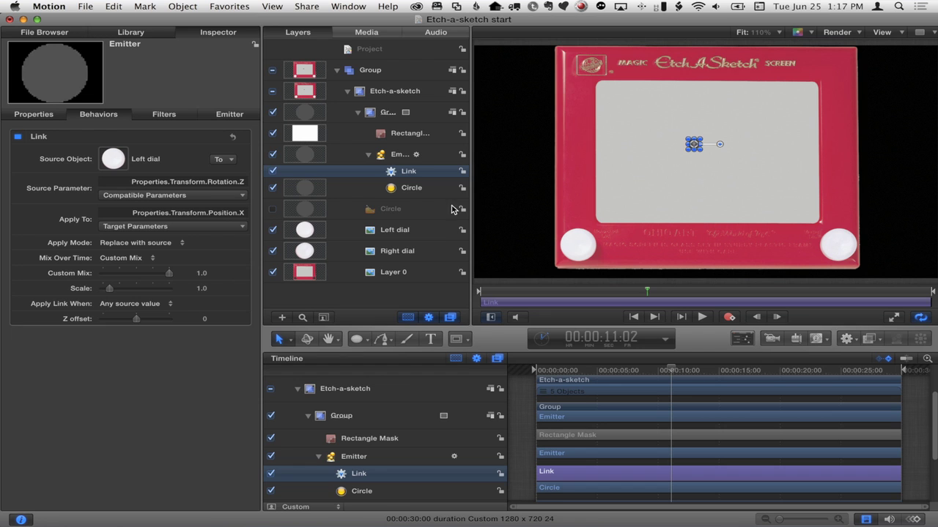
# Rotate the Left dial to test its link to the emitter's X position, and undo the rotation
pyautogui.click(403, 230)
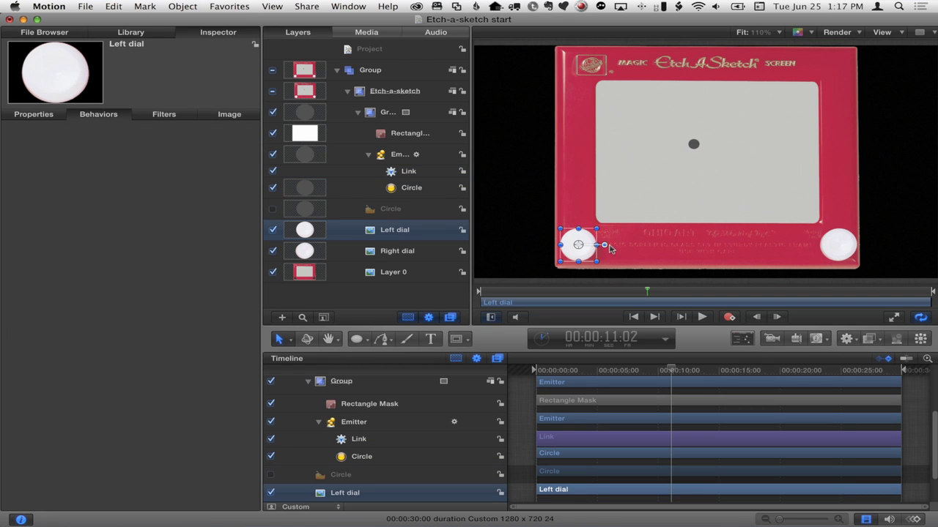
pyautogui.moveTo(604, 245); pyautogui.dragTo(643, 235)
pyautogui.press('super+z')
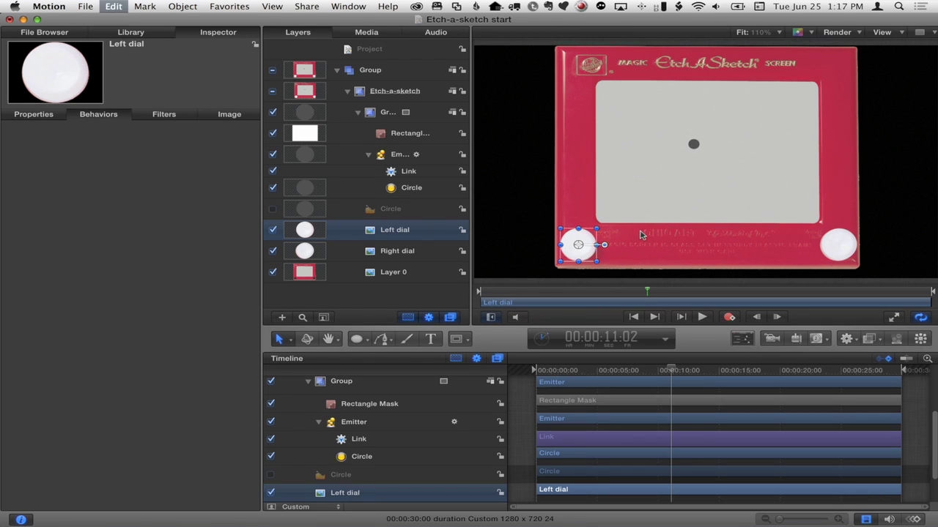
# Set the emitter's Link behavior scale to 0.25 and test it by rotating the Left dial
pyautogui.click(403, 173)
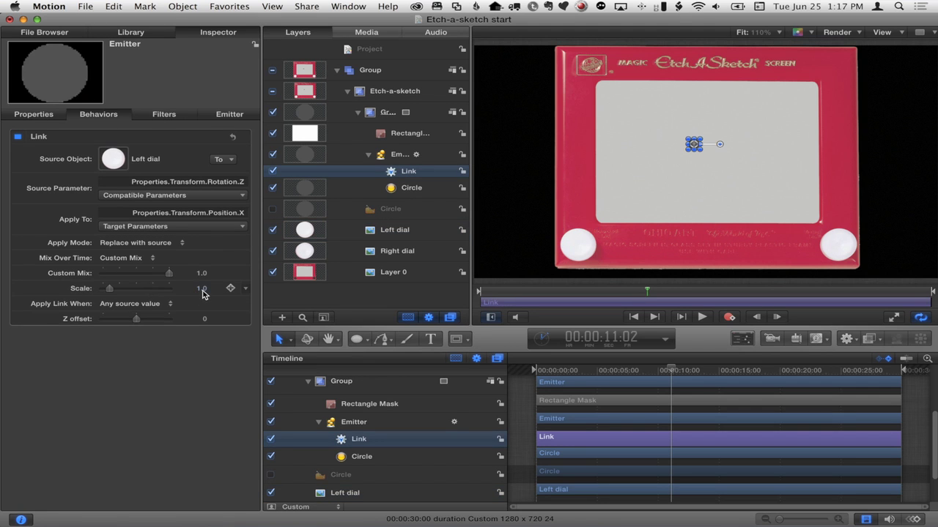
pyautogui.moveTo(203, 293); pyautogui.dragTo(181, 293)
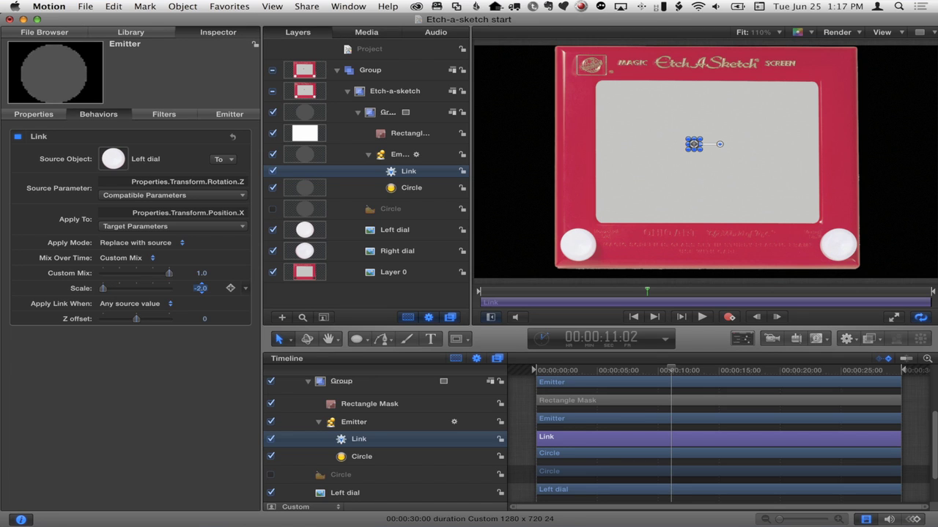
pyautogui.click(194, 288)
pyautogui.press('BackSpace')
pyautogui.write('.25')
pyautogui.press('Return')
pyautogui.click(396, 231)
pyautogui.moveTo(604, 246); pyautogui.dragTo(694, 234)
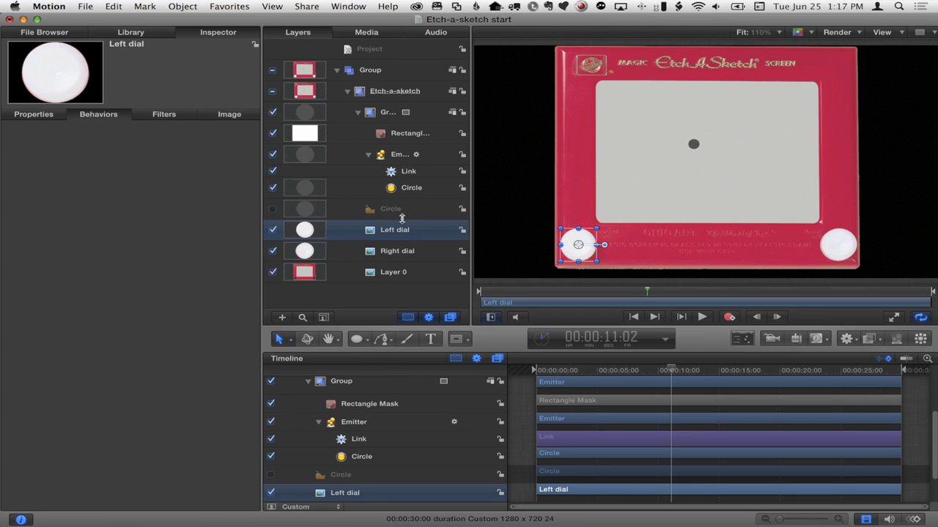
# Rename the emitter's Link behavior as Link L
pyautogui.click(393, 172)
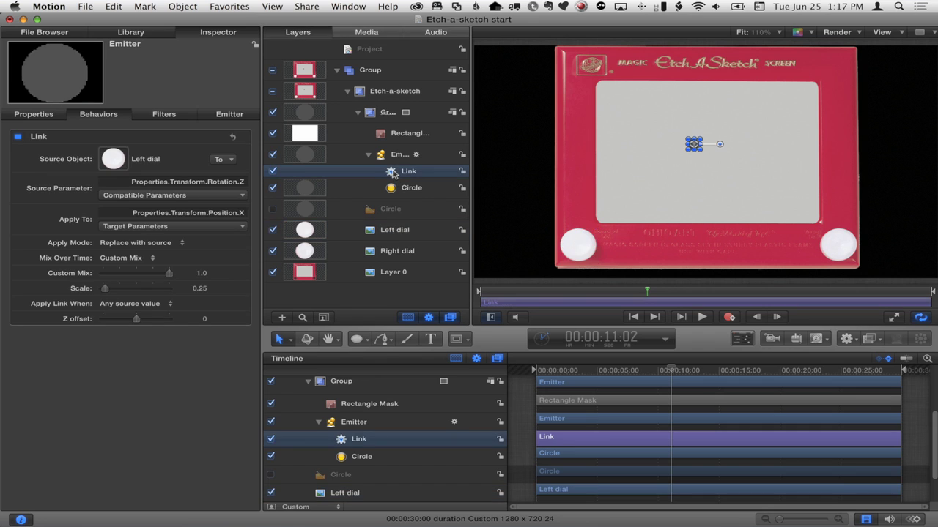
pyautogui.click(408, 171)
pyautogui.write('L')
pyautogui.press('Return')
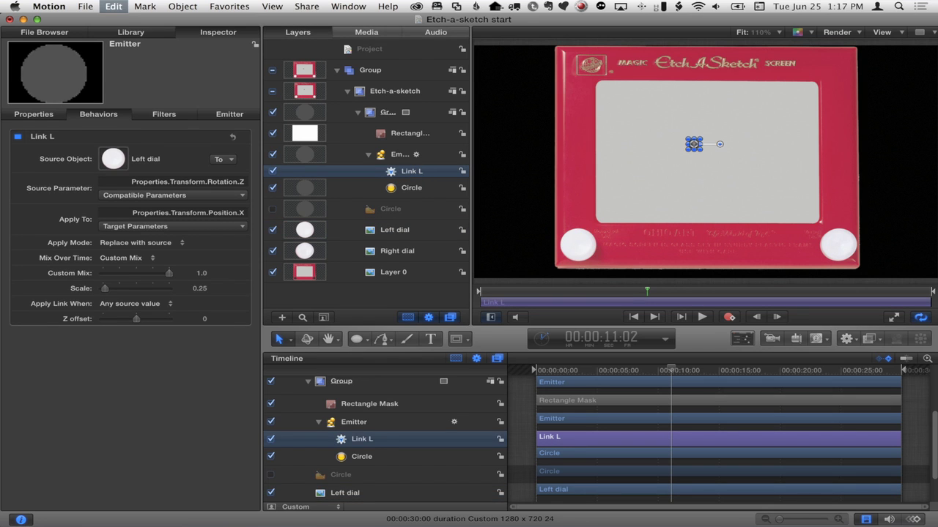
# Duplicate the Link L behavior and name the copy Link R
pyautogui.press('super+d')
pyautogui.press('Return')
pyautogui.press('super+a')
pyautogui.write('Link R')
pyautogui.press('Return')
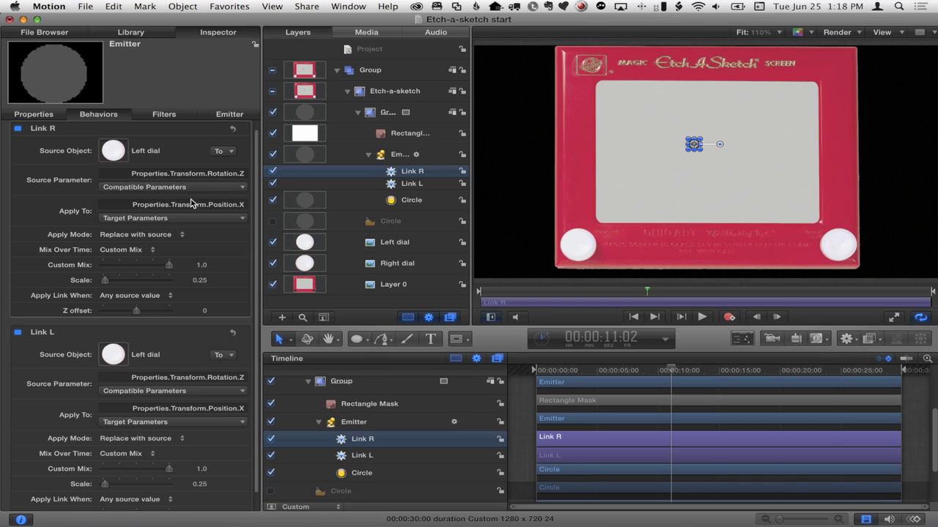
# Set Link R's source object to the Right dial, test it by rotating that dial, and undo the rotation
pyautogui.moveTo(372, 265); pyautogui.dragTo(118, 152)
pyautogui.click(396, 265)
pyautogui.moveTo(876, 245)
pyautogui.mouseDown()
pyautogui.moveTo(869, 269)
pyautogui.moveTo(879, 209)
pyautogui.moveTo(886, 232)
pyautogui.mouseUp()
pyautogui.press('super+z')
# Change the parameter Link R applies to on the emitter to Position Y
pyautogui.click(393, 174)
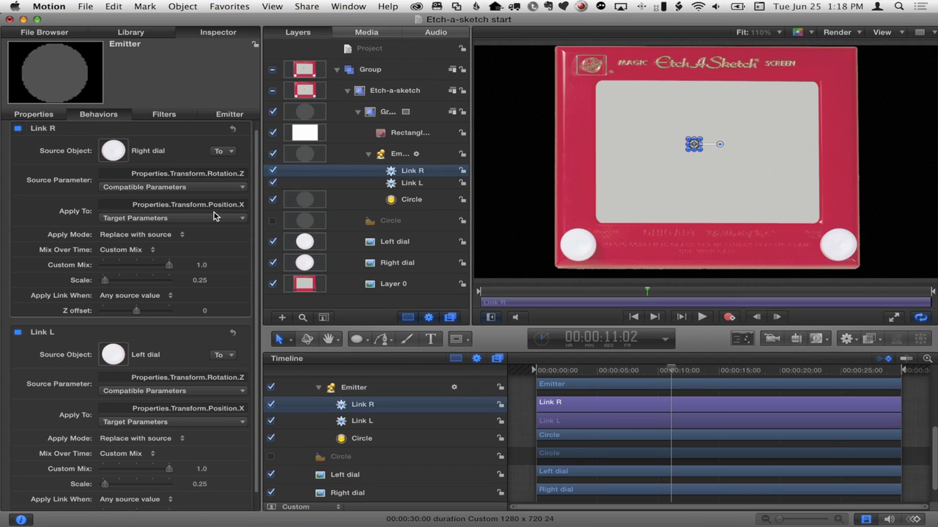
pyautogui.click(218, 220)
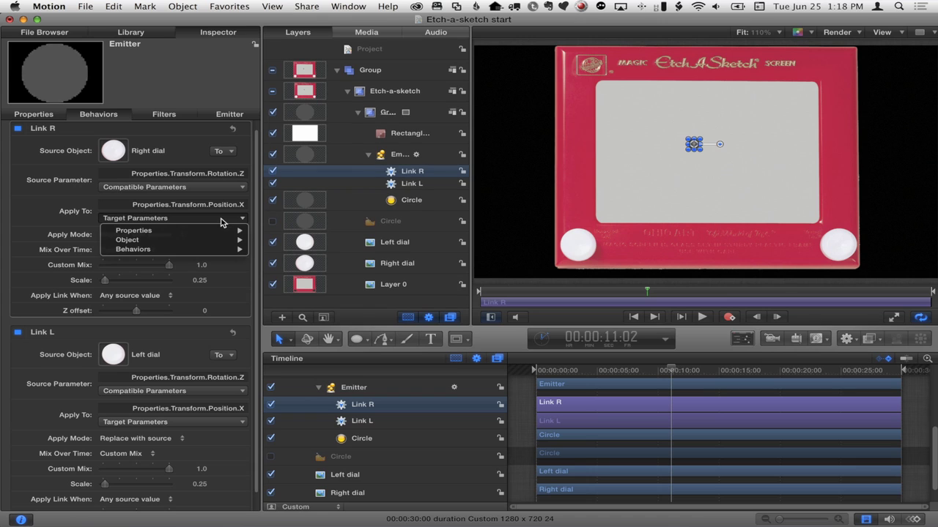
pyautogui.moveTo(217, 233)
pyautogui.moveTo(310, 230)
pyautogui.moveTo(396, 230)
pyautogui.click(463, 249)
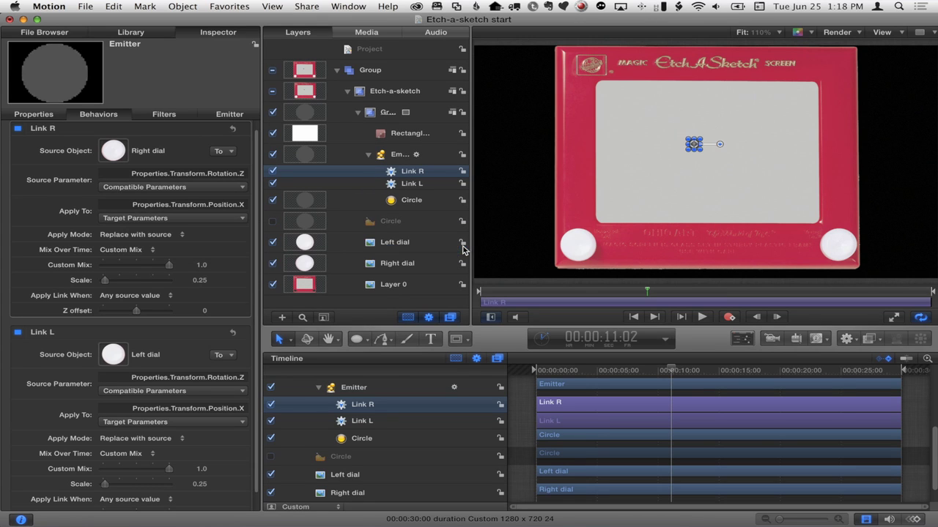
# Rotate the Right dial to test its link to the emitter's Y position, and undo the rotation
pyautogui.click(414, 264)
pyautogui.moveTo(865, 245); pyautogui.dragTo(921, 184)
pyautogui.press('super+z')
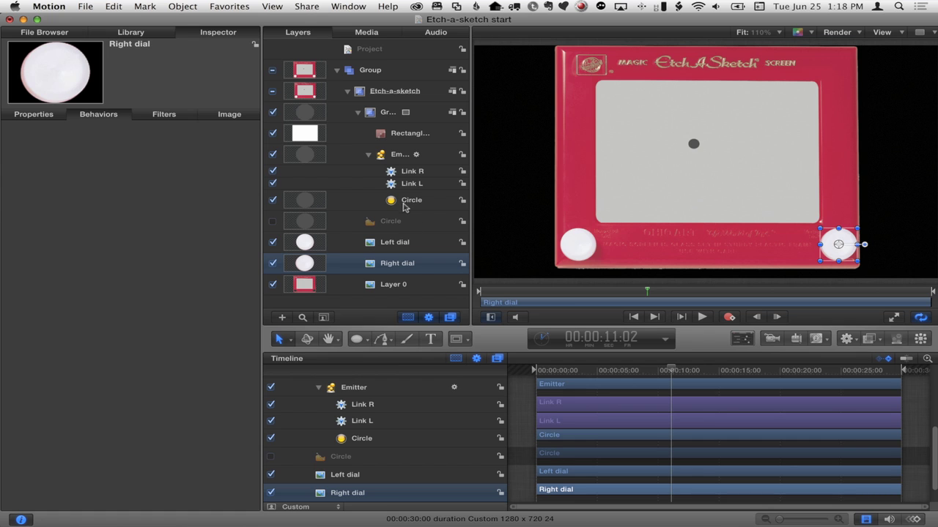
# Return the playhead to the first frame and add an Oscillate parameter behavior to the Left dial's rotation
pyautogui.moveTo(570, 291); pyautogui.dragTo(463, 291)
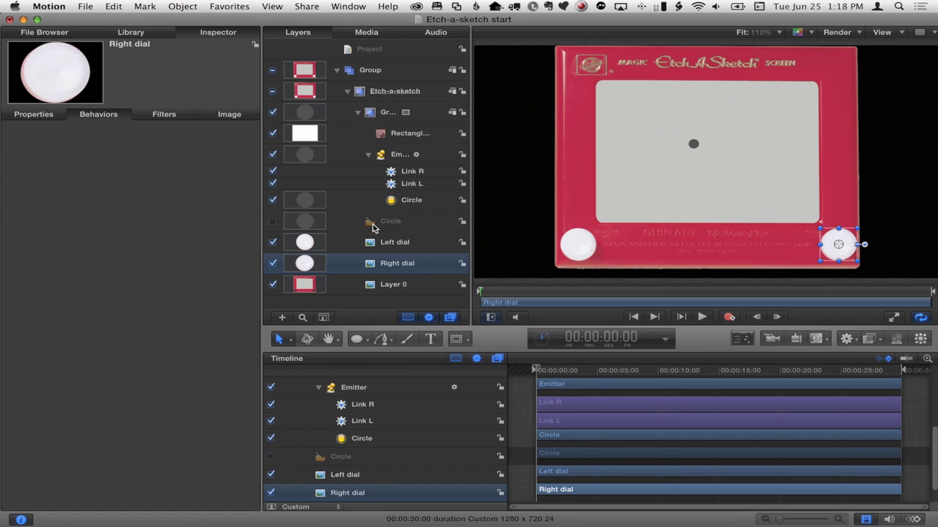
pyautogui.click(391, 242)
pyautogui.click(386, 260)
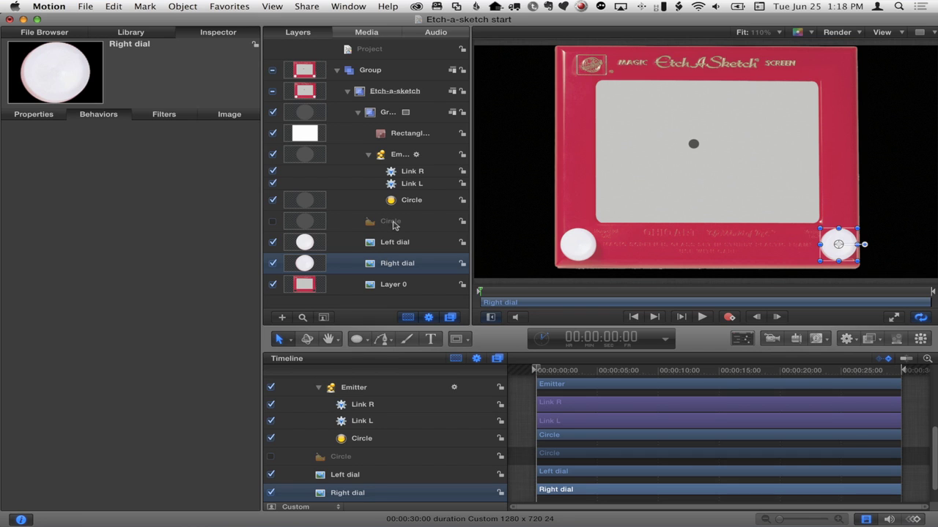
pyautogui.click(390, 245)
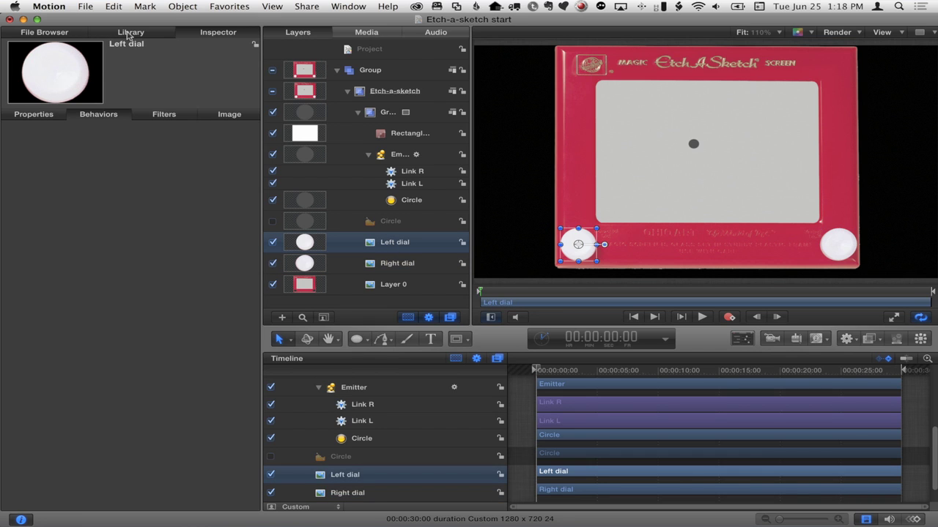
pyautogui.click(33, 114)
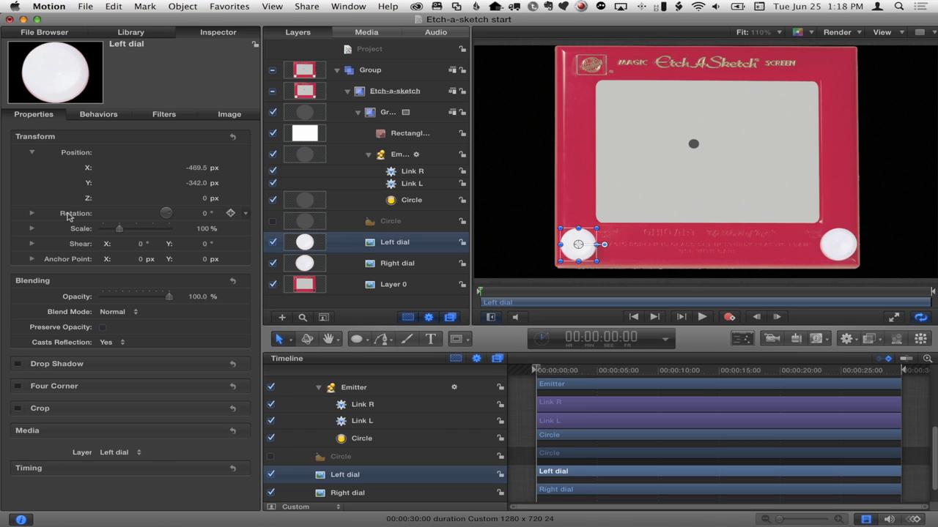
pyautogui.rightClick(68, 216)
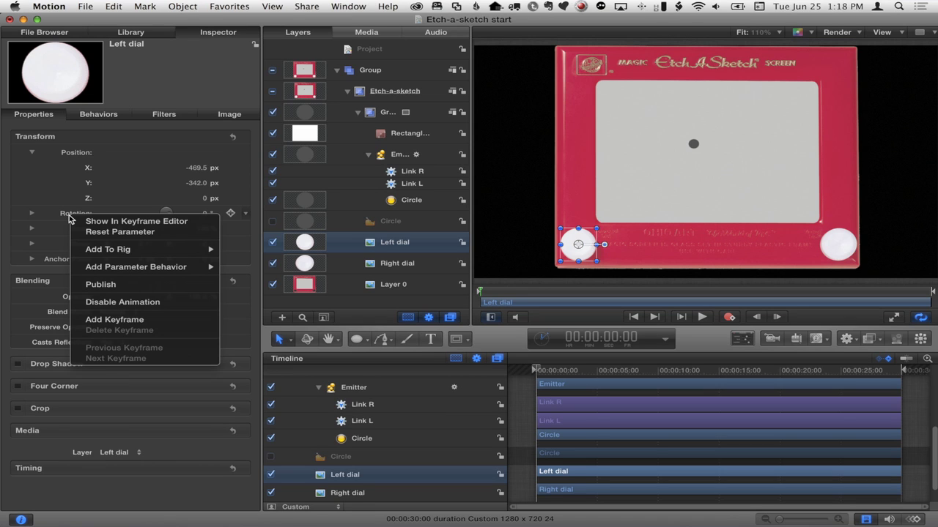
pyautogui.moveTo(113, 271)
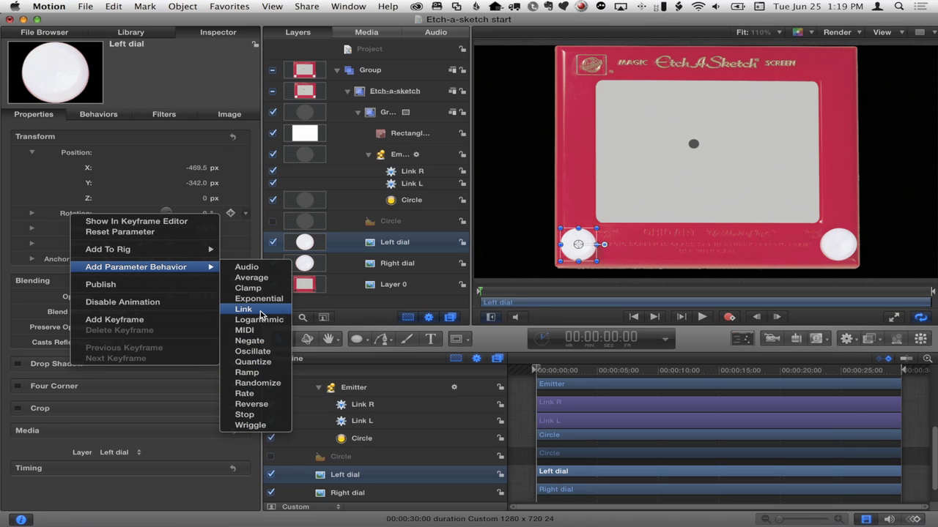
pyautogui.click(265, 351)
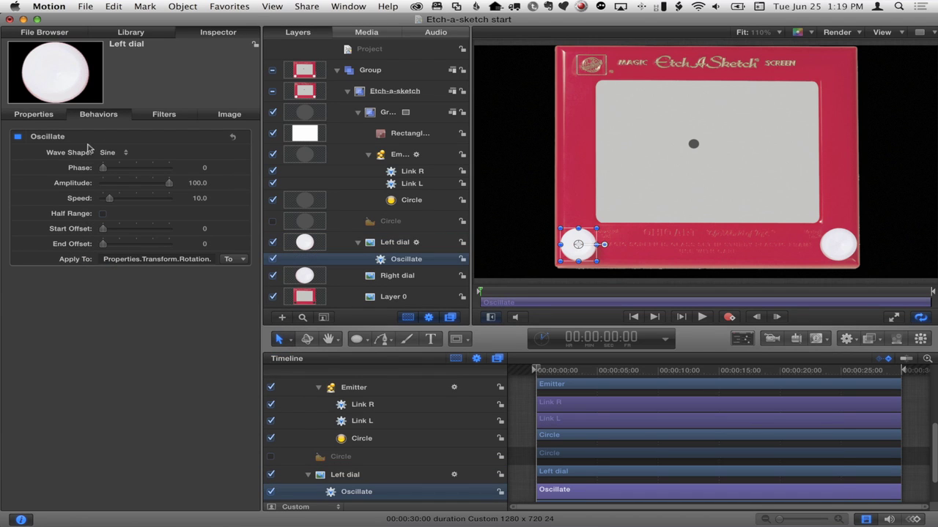
# Set the amplitude of the Left dial's Oscillate behavior to 5 during playback, and replay the project from the start
pyautogui.click(701, 316)
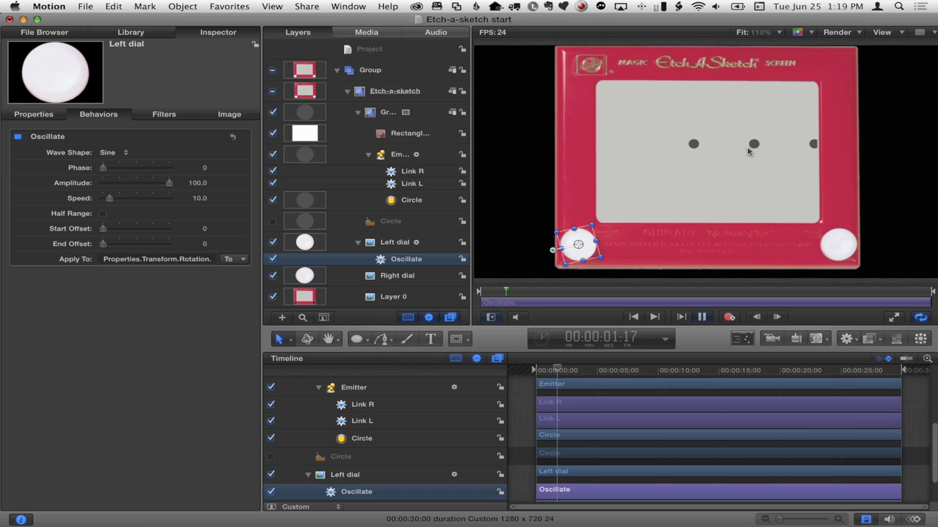
pyautogui.click(196, 183)
pyautogui.write('10')
pyautogui.press('Return')
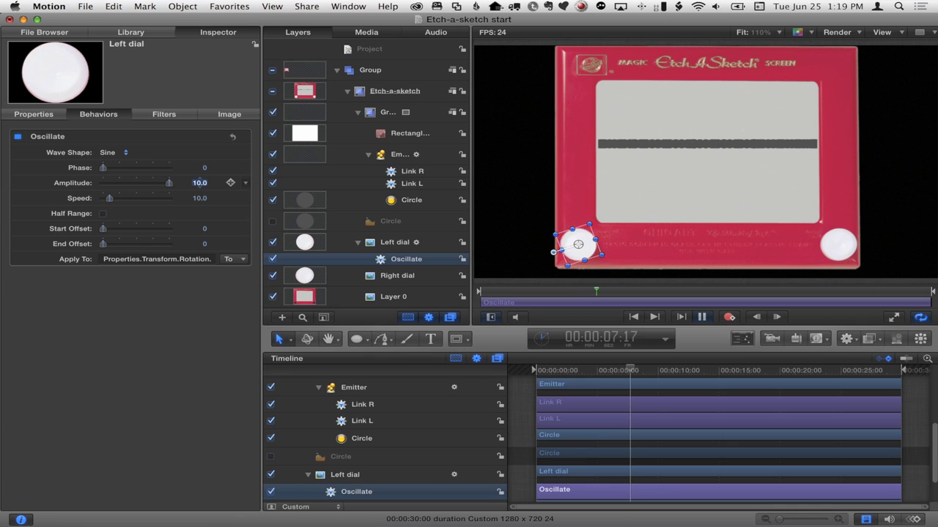
pyautogui.write('5')
pyautogui.press('Return')
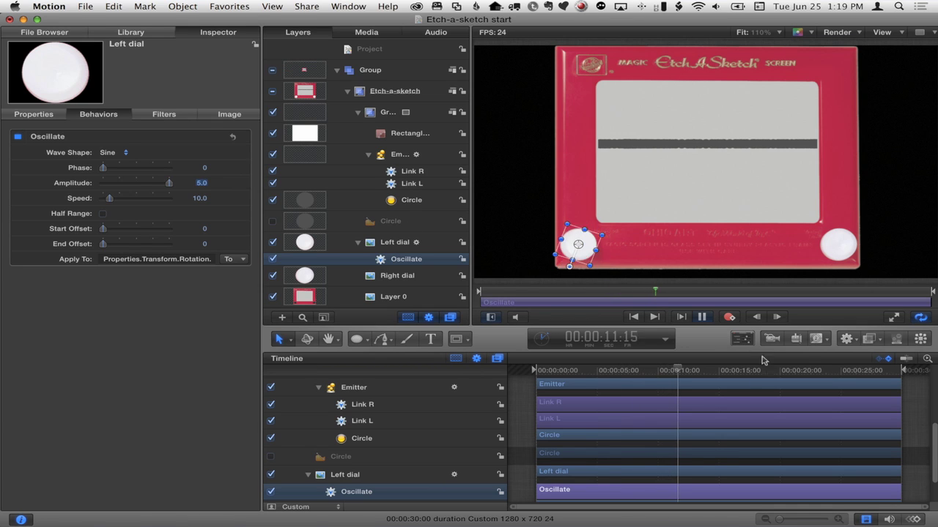
pyautogui.click(699, 316)
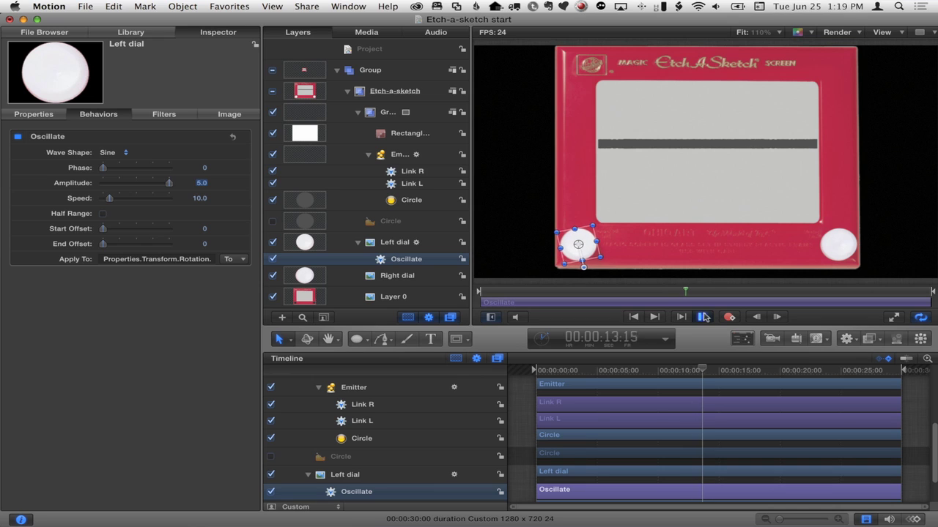
pyautogui.click(646, 316)
pyautogui.click(701, 316)
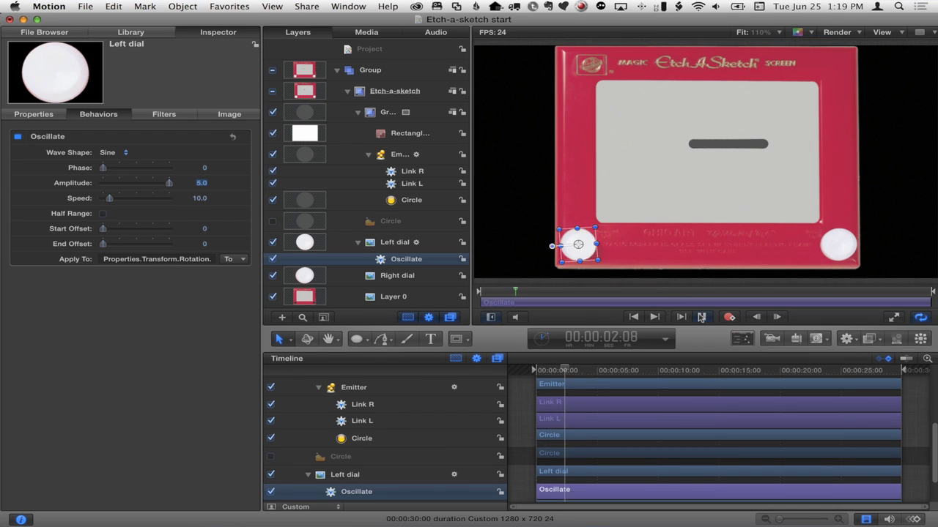
# Set the particle scale in the emitter's cell controls to 25%
pyautogui.click(392, 153)
pyautogui.click(229, 114)
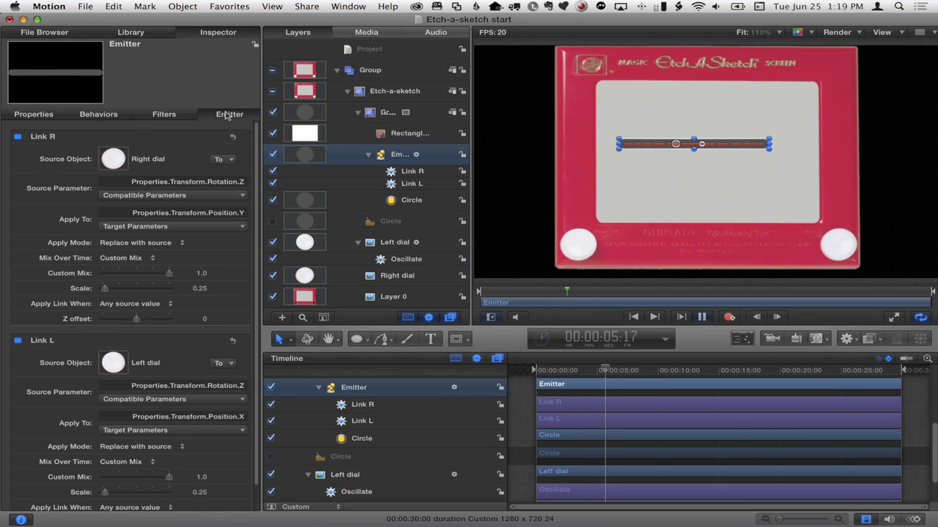
pyautogui.scroll(-2, 201, 461)
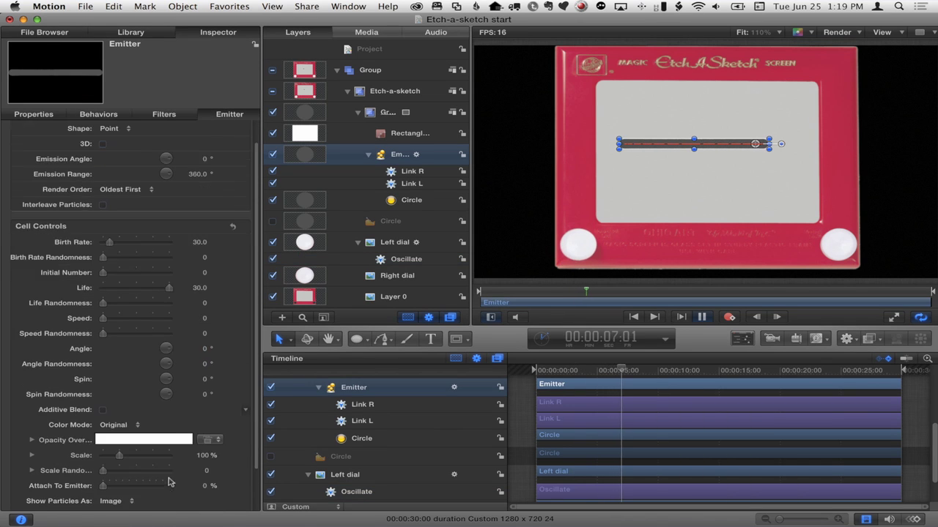
pyautogui.doubleClick(203, 451)
pyautogui.write('25')
pyautogui.press('Return')
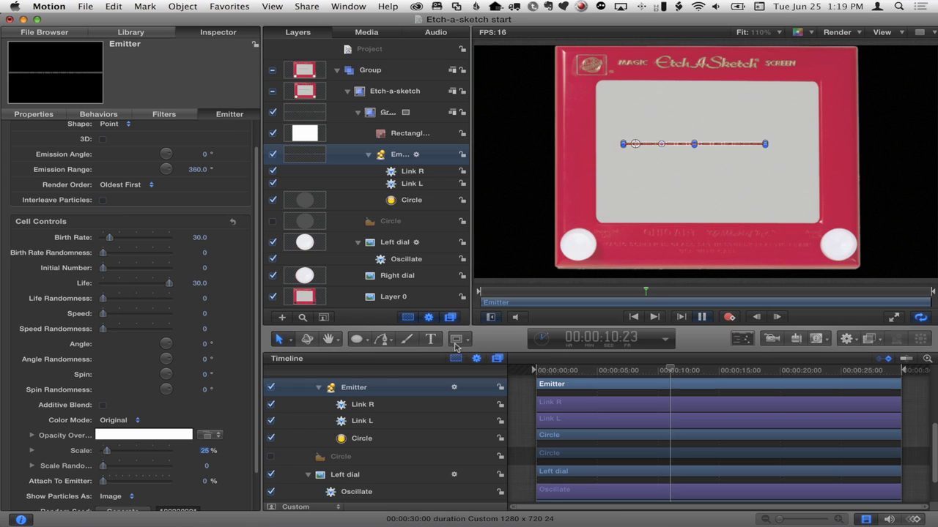
# Raise the emitter's birth rate to 146 for a solid line, and stop playback
pyautogui.moveTo(199, 237); pyautogui.dragTo(200, 236)
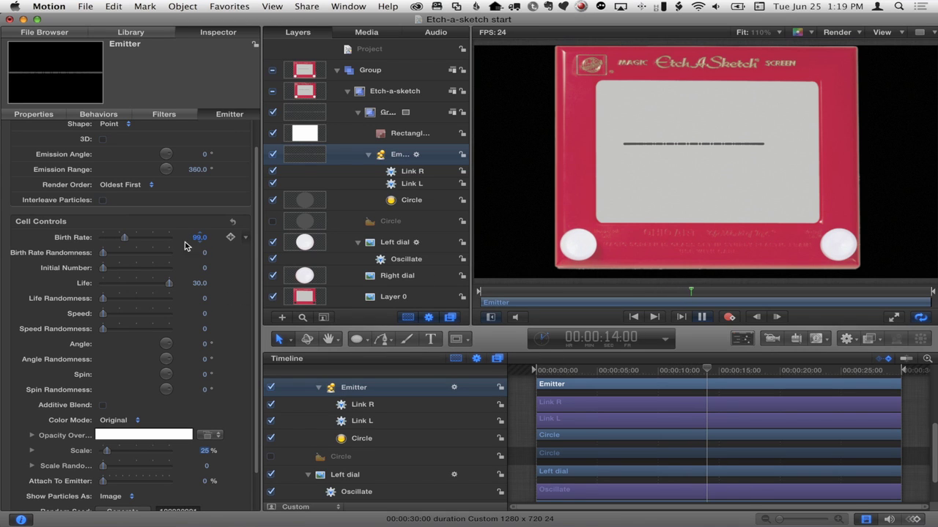
pyautogui.moveTo(196, 240); pyautogui.dragTo(198, 234)
pyautogui.click(700, 316)
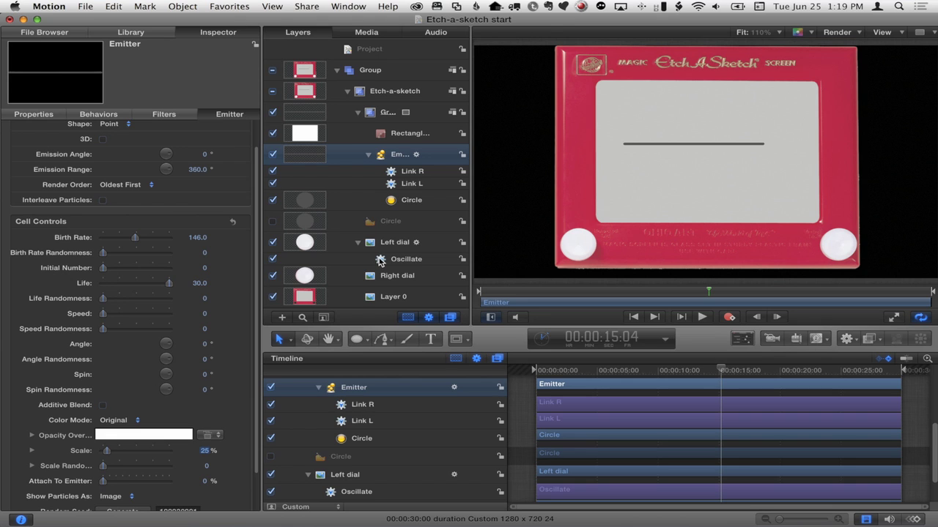
# Copy the Left dial's Oscillate behavior onto the Right dial and play the project from the start
pyautogui.moveTo(380, 260); pyautogui.dragTo(373, 274)
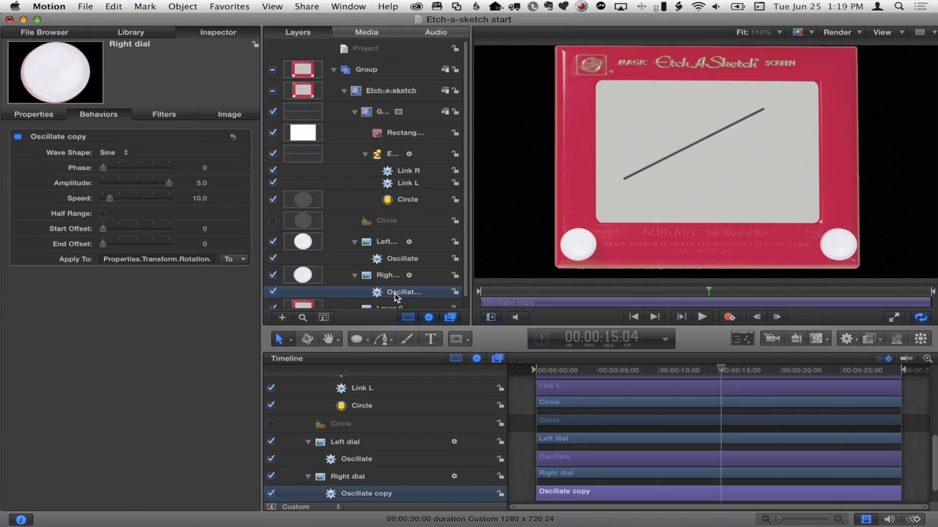
pyautogui.moveTo(697, 288); pyautogui.dragTo(481, 291)
pyautogui.click(700, 316)
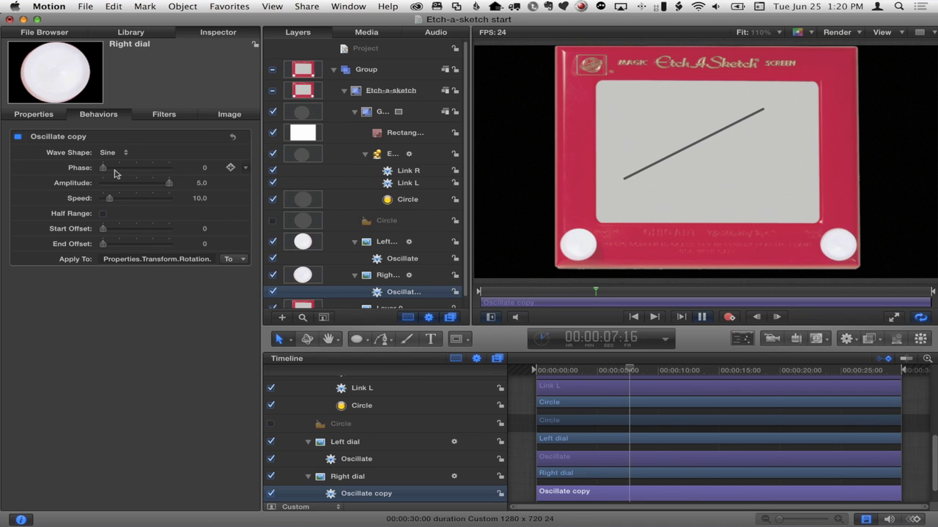
# Set the phase of the Right dial's Oscillate copy to 18 and replay the project from the start
pyautogui.moveTo(104, 168); pyautogui.dragTo(113, 168)
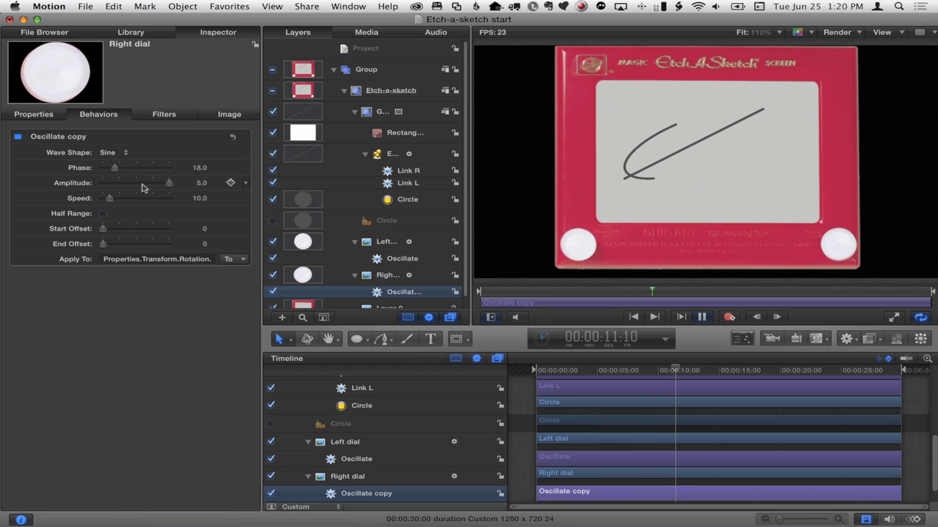
pyautogui.press('space')
pyautogui.click(635, 317)
pyautogui.click(702, 316)
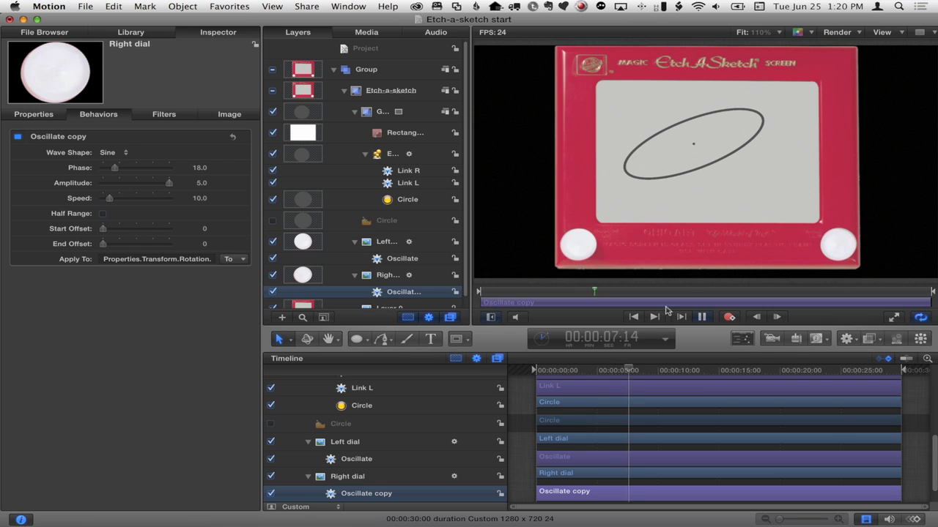
# Set the Right dial's Oscillate copy to amplitude 7 and speed 13, and replay the project from the start
pyautogui.click(200, 183)
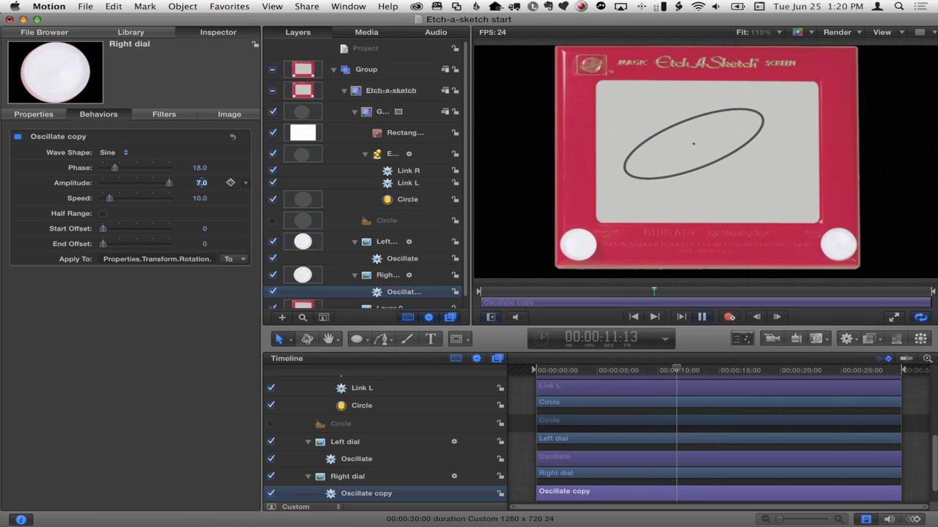
pyautogui.write('7.0')
pyautogui.click(199, 198)
pyautogui.write('13')
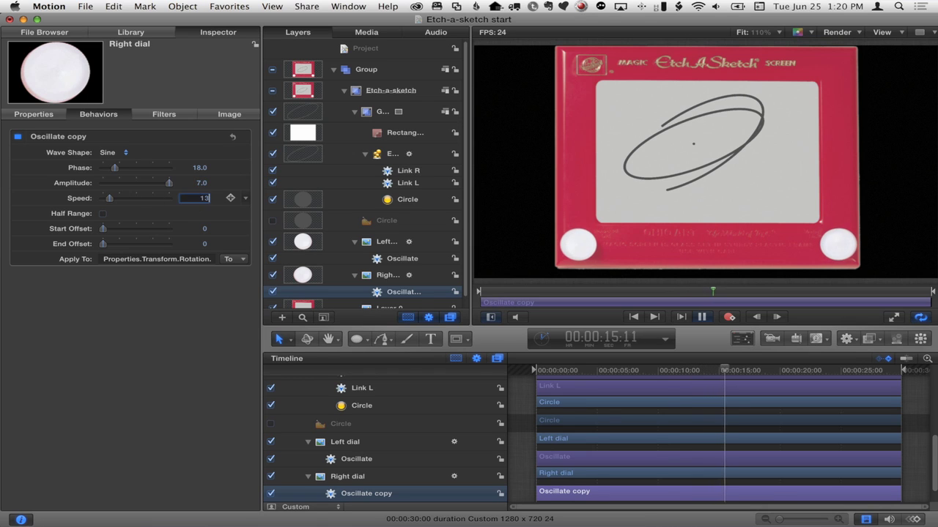
pyautogui.press('Return')
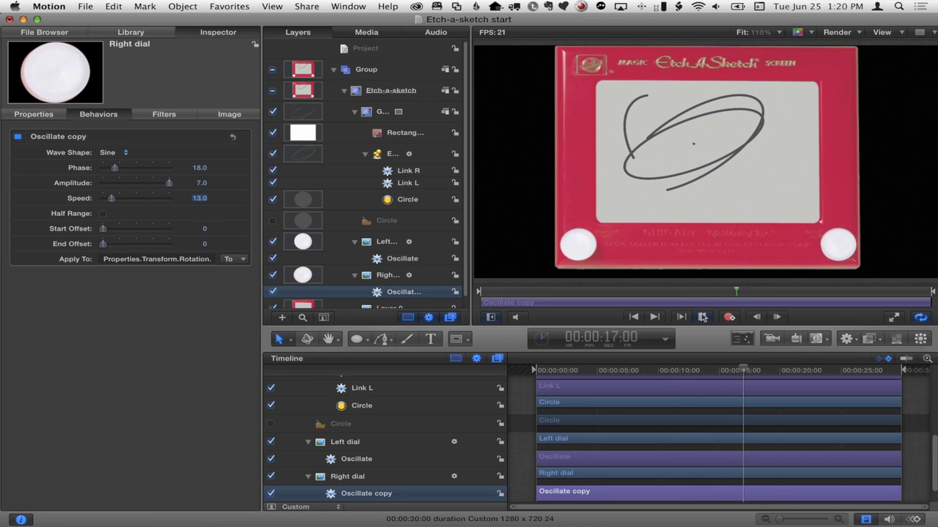
pyautogui.click(633, 317)
pyautogui.click(700, 317)
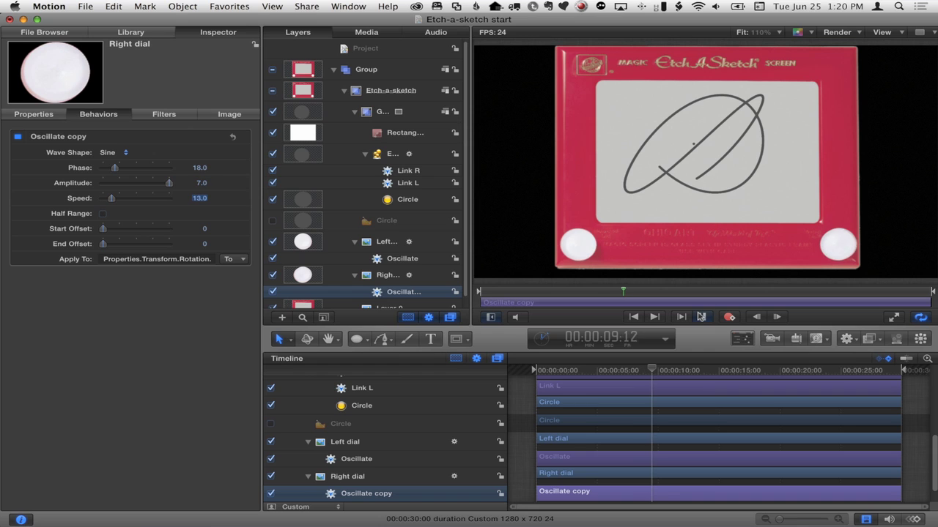
# Reduce the emitter's particle scale to 20% in the cell controls and replay the project from the start
pyautogui.click(388, 155)
pyautogui.click(227, 114)
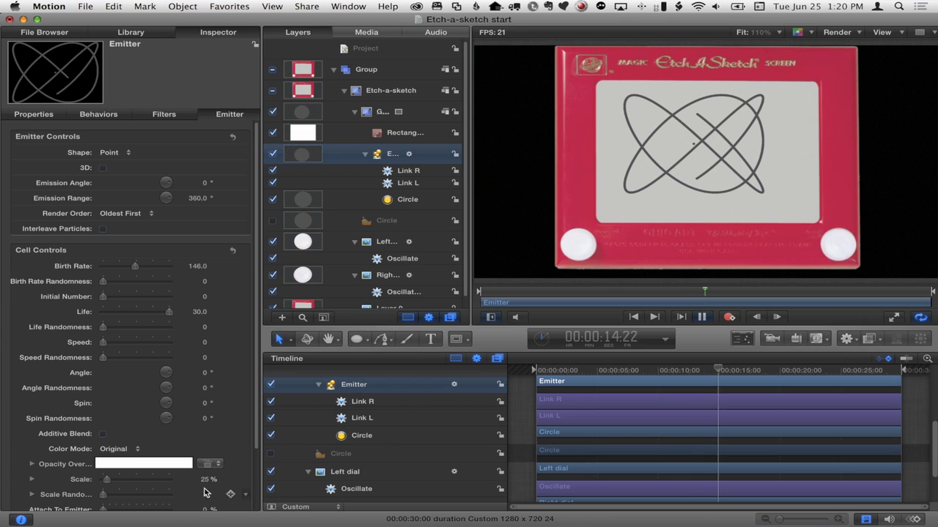
pyautogui.moveTo(205, 480); pyautogui.dragTo(197, 481)
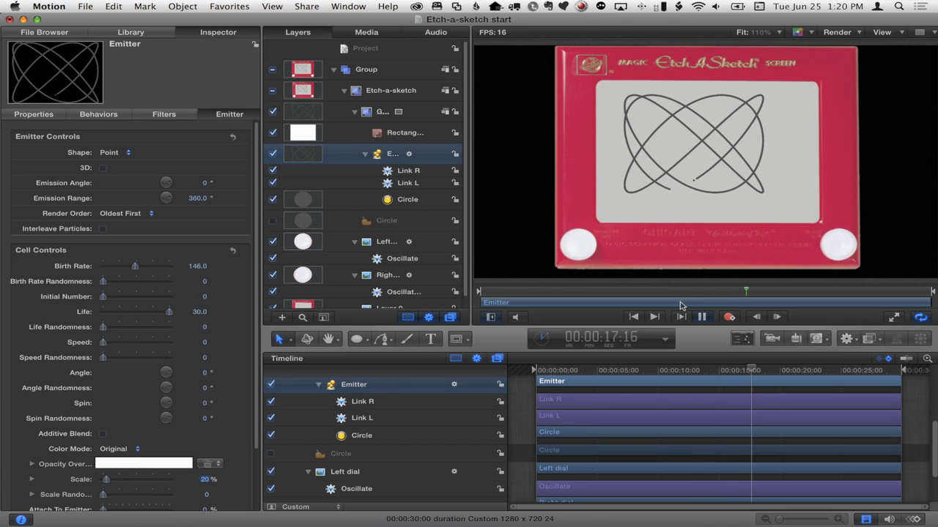
pyautogui.press('space')
pyautogui.click(634, 316)
pyautogui.click(701, 316)
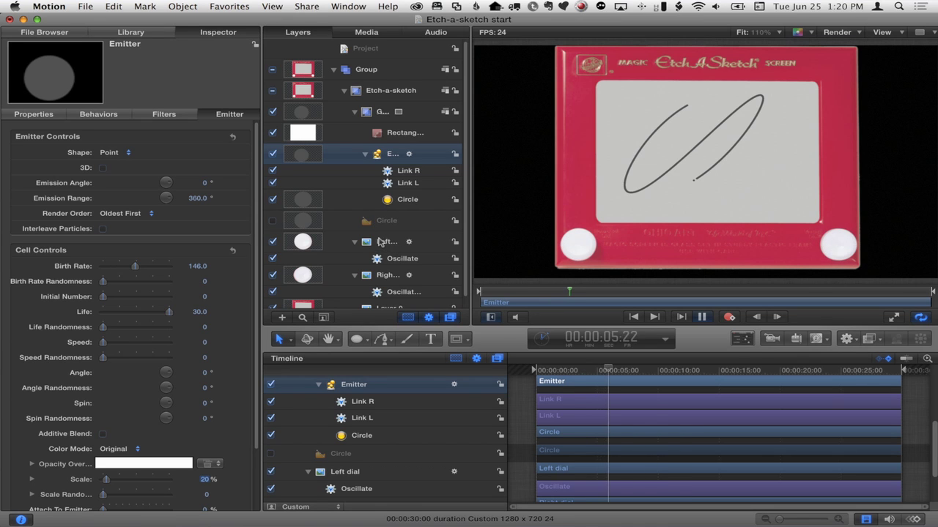
# Add a Wriggle parameter behavior to the Left dial's rotation, stop playback and return to the project start
pyautogui.click(381, 241)
pyautogui.click(34, 115)
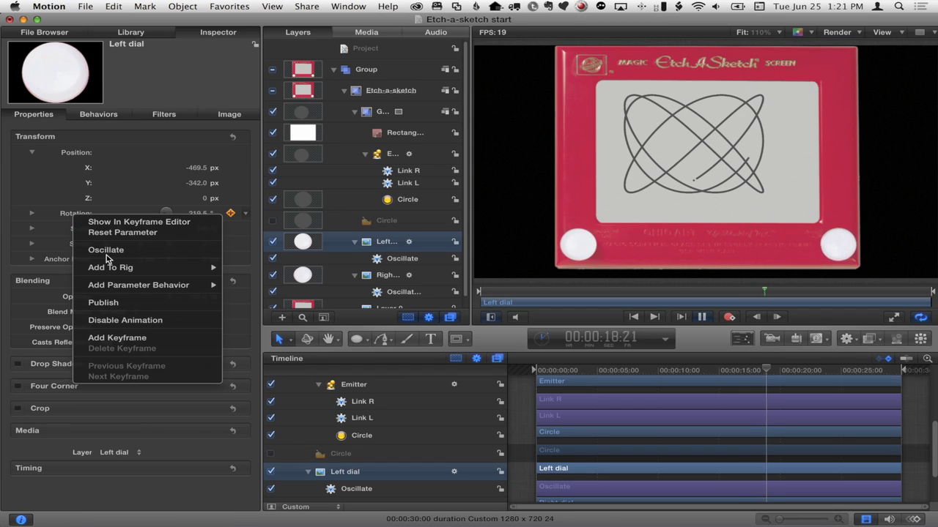
pyautogui.moveTo(150, 290)
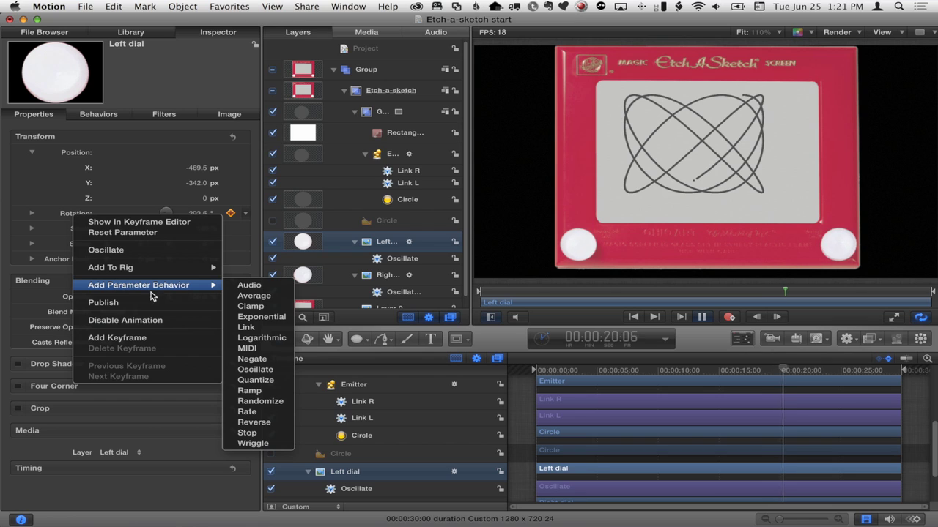
pyautogui.click(254, 443)
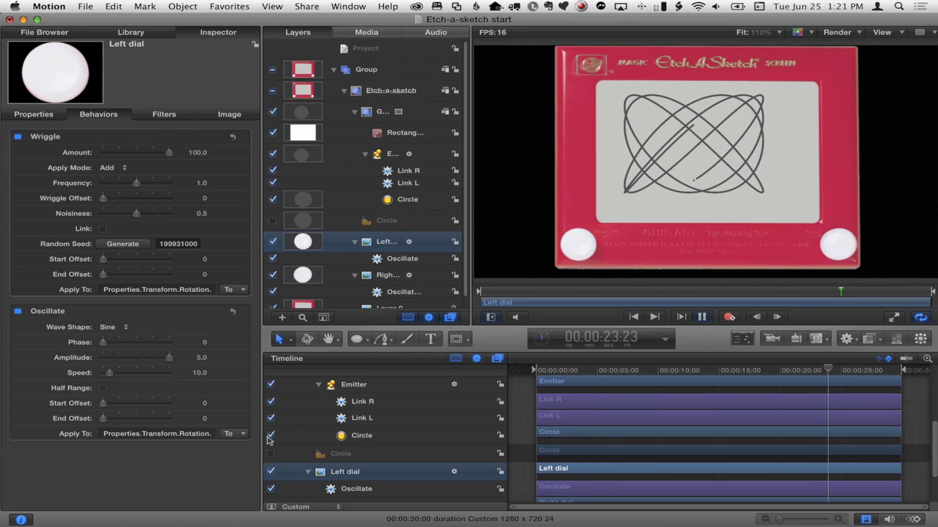
pyautogui.press('space')
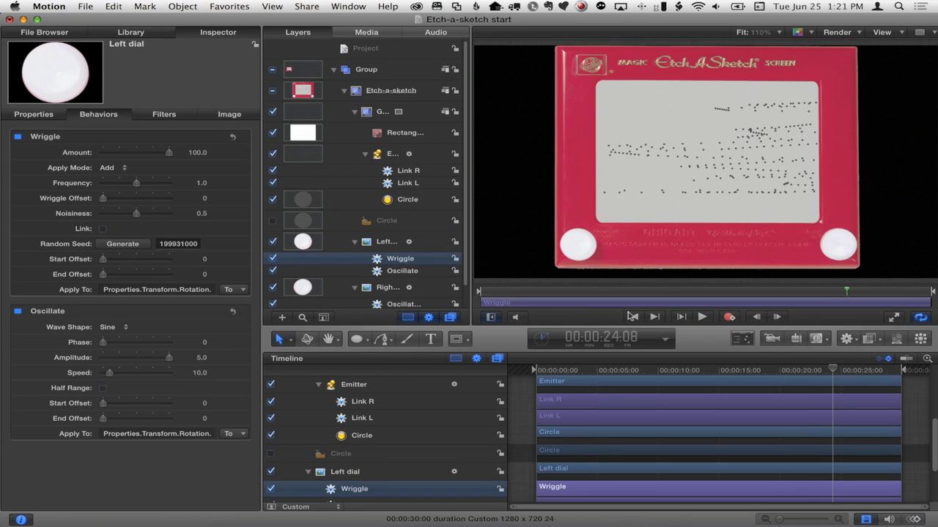
pyautogui.click(634, 316)
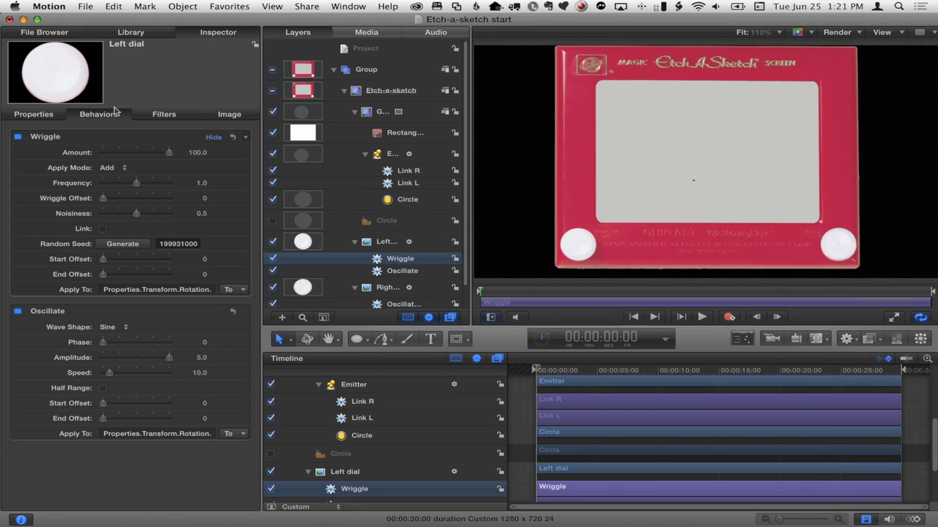
# Set the Left dial's Wriggle to Add and Subtract mode with an amount of 5, and preview the drawn line
pyautogui.click(110, 168)
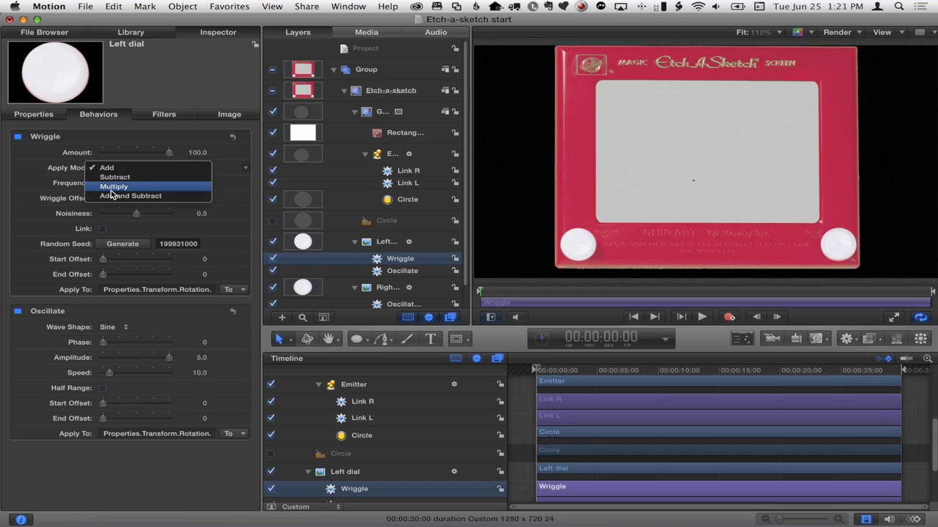
pyautogui.click(168, 195)
pyautogui.click(192, 151)
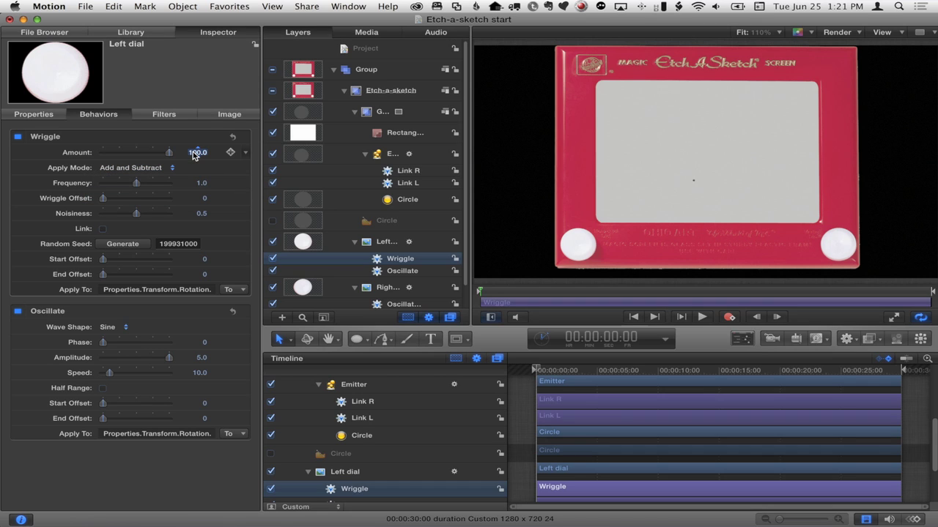
pyautogui.write('5.0')
pyautogui.click(702, 318)
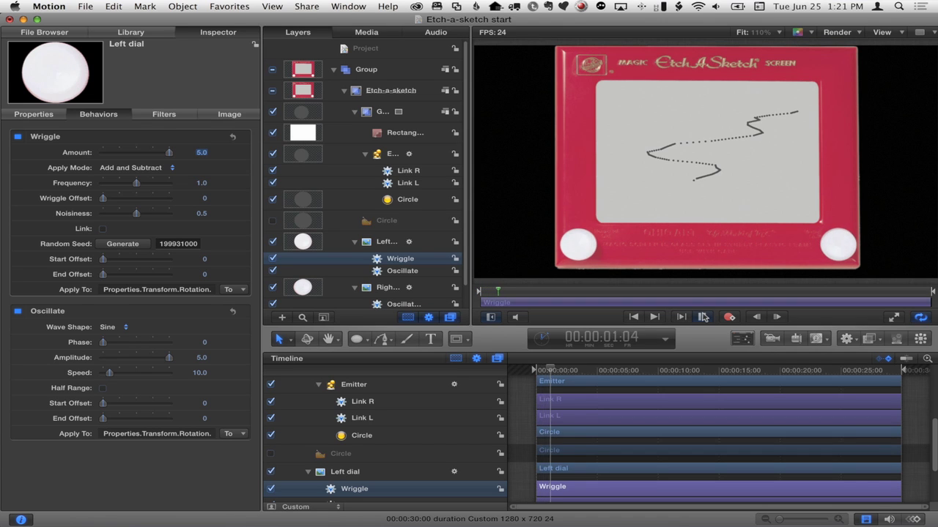
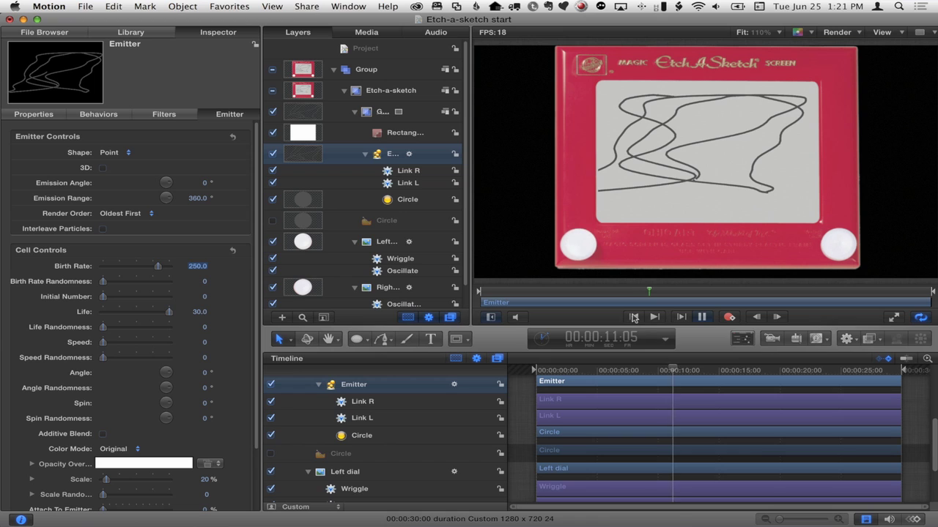
pyautogui.click(701, 317)
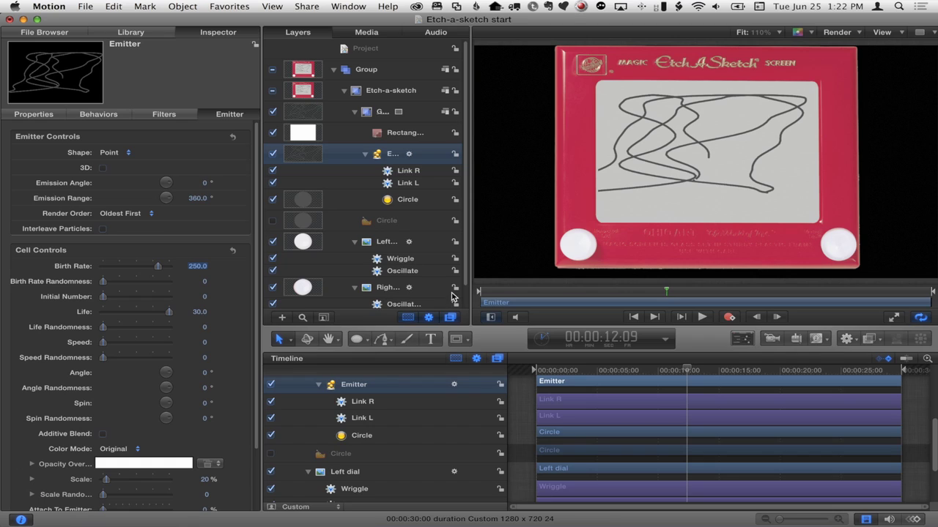
# Add a Quantize parameter behavior to the Left dial's rotation
pyautogui.click(387, 237)
pyautogui.click(38, 114)
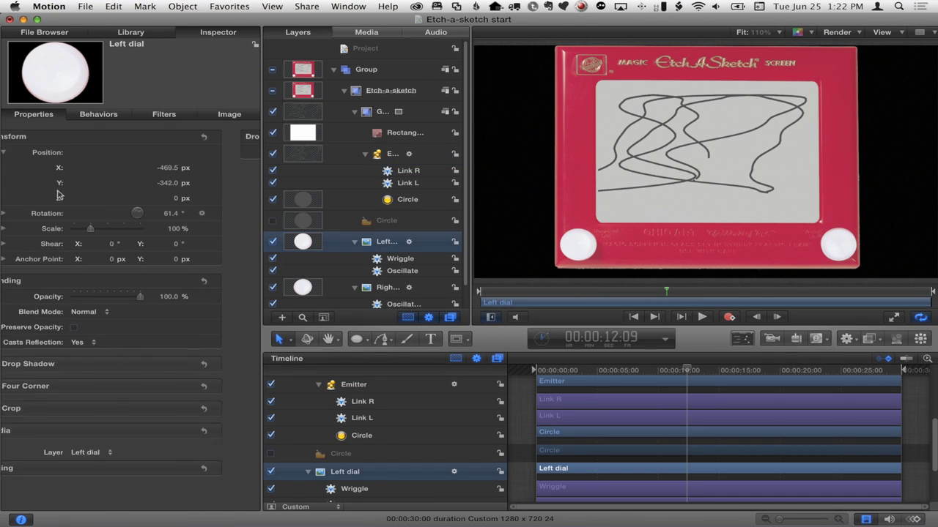
pyautogui.rightClick(67, 213)
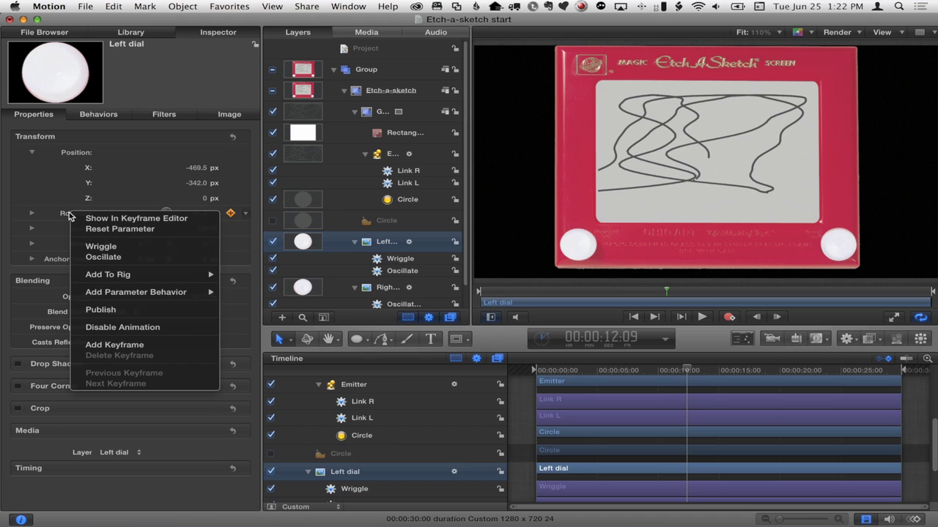
pyautogui.moveTo(117, 293)
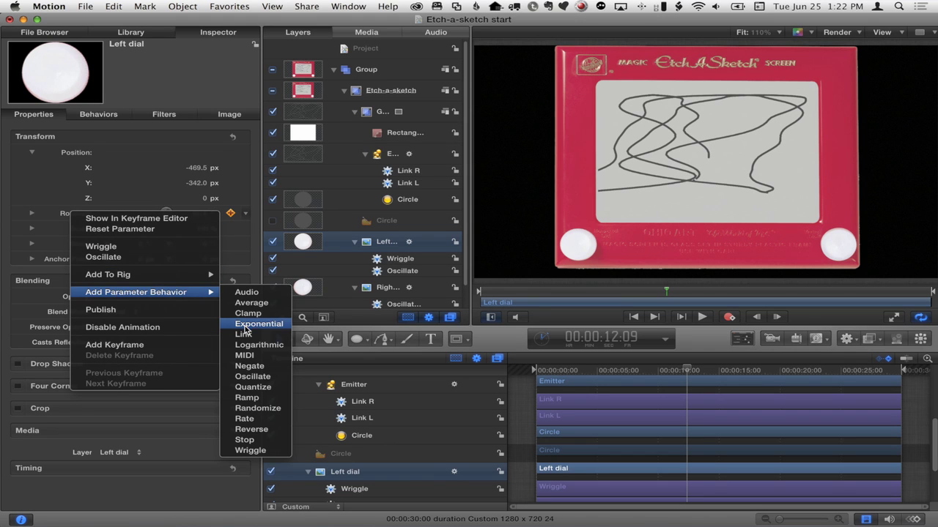
pyautogui.click(265, 394)
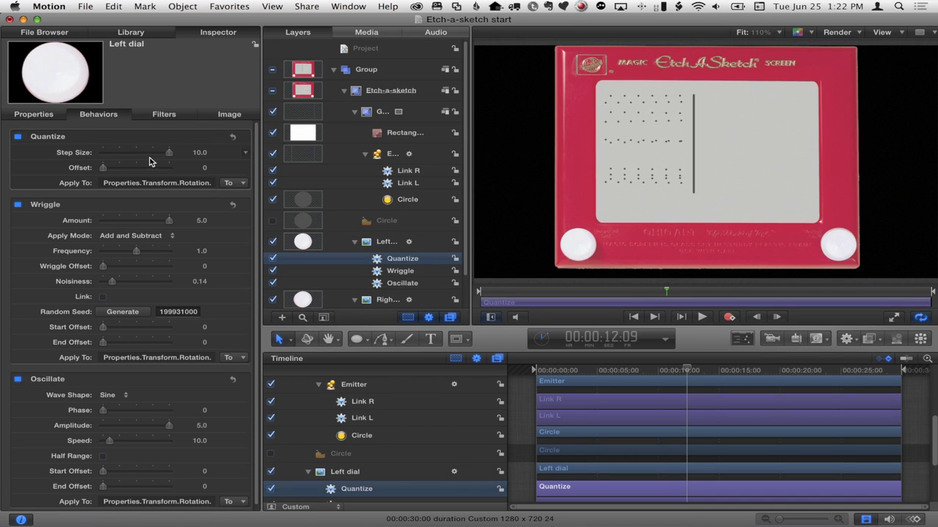
# Set the Quantize step size to 2 and play the project from the start
pyautogui.click(197, 153)
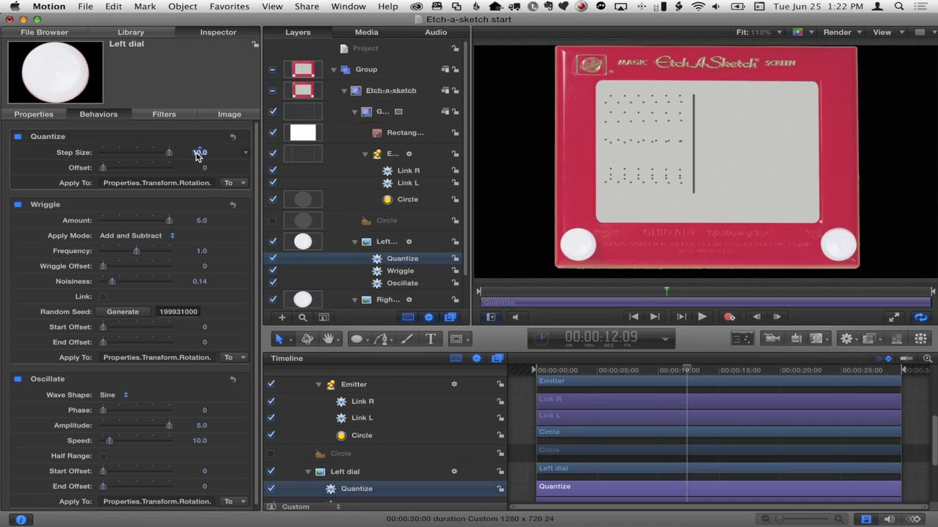
pyautogui.click(634, 317)
pyautogui.click(700, 317)
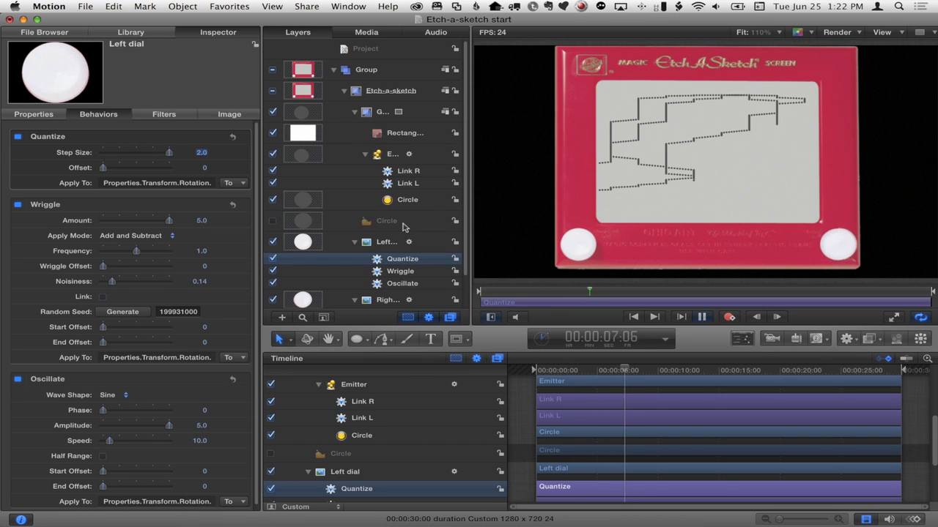
# Raise the emitter's birth rate to 400 and replay the project from the start
pyautogui.click(379, 153)
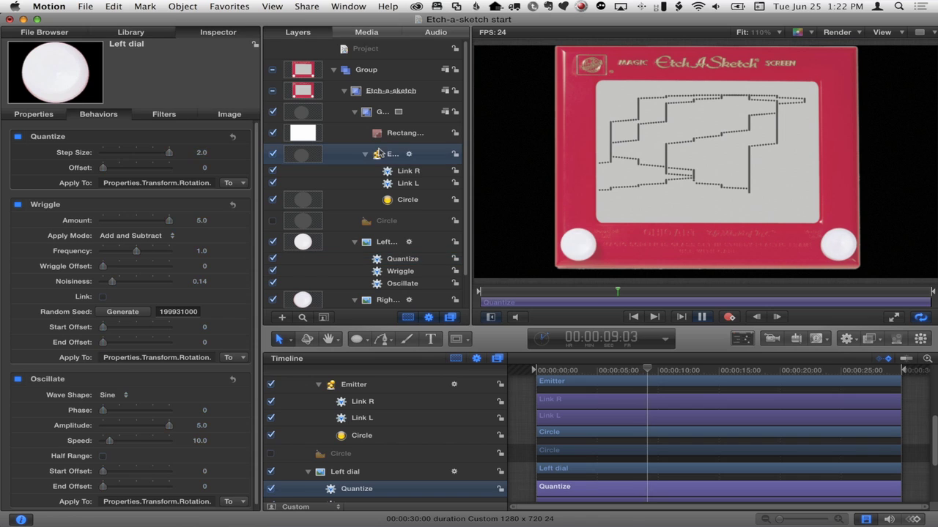
pyautogui.click(229, 114)
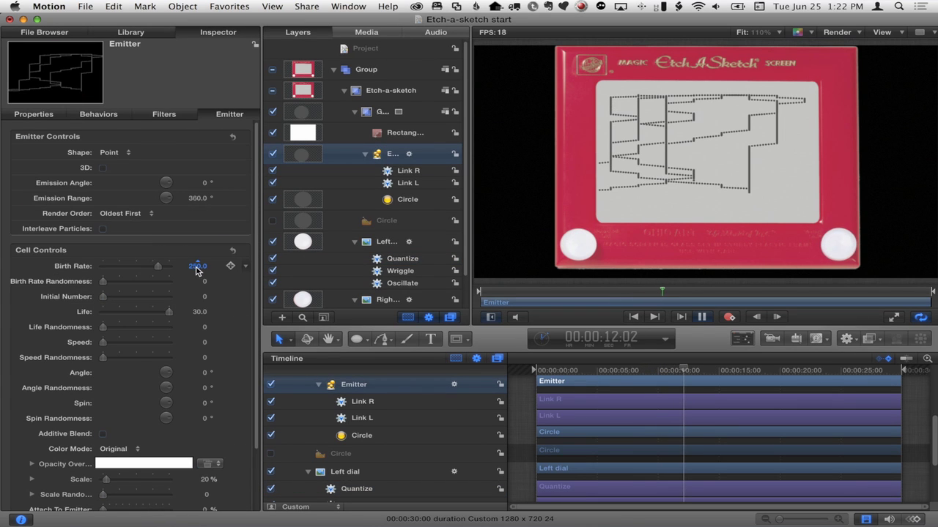
pyautogui.click(198, 266)
pyautogui.write('400')
pyautogui.press('Return')
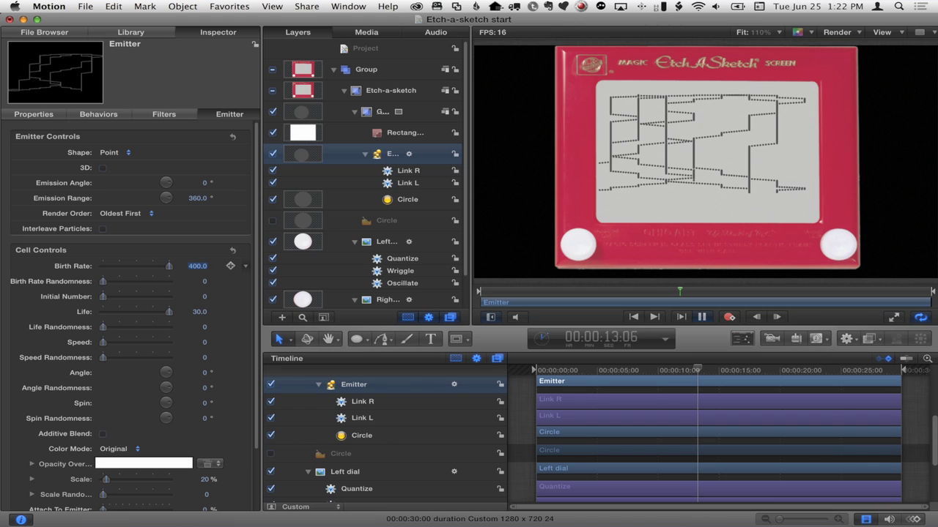
pyautogui.click(634, 317)
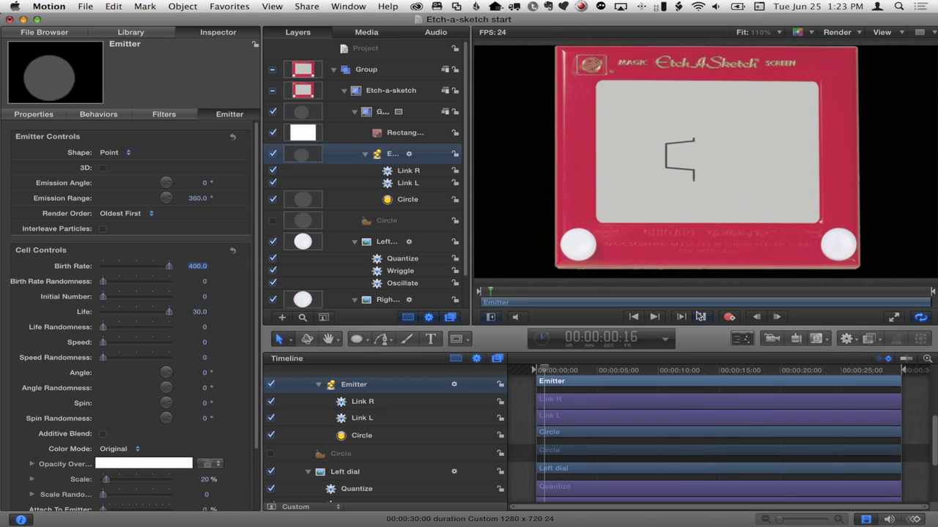